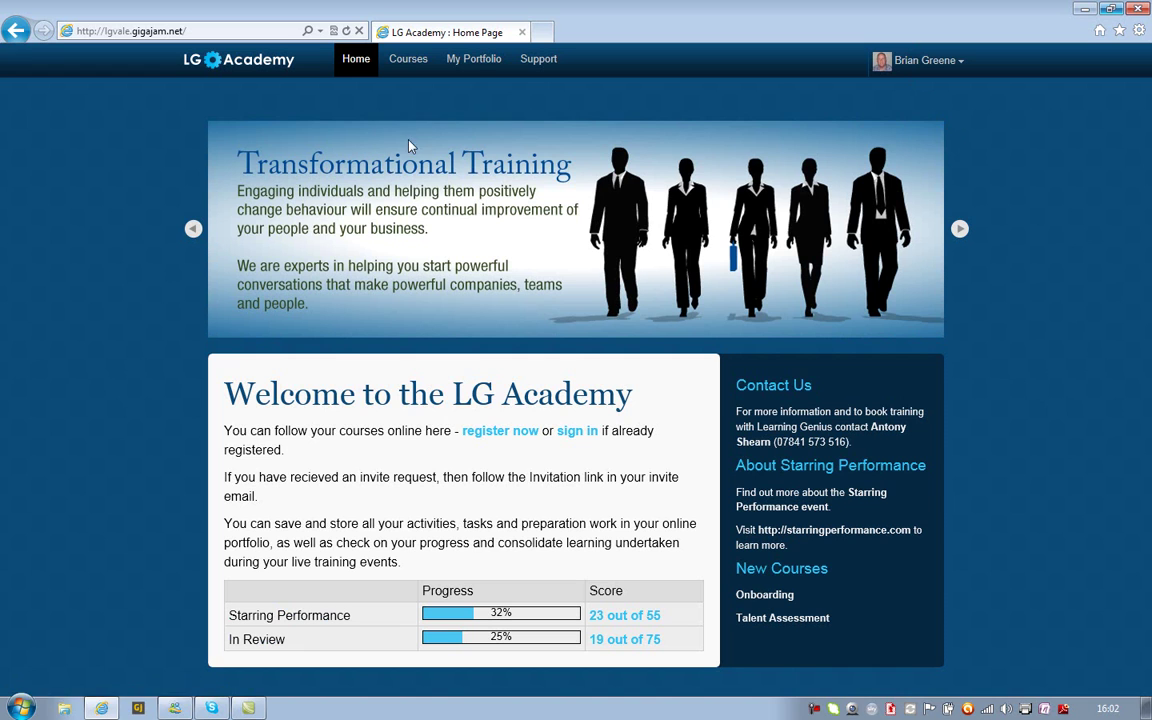
- Bring up the Courses menu in the LG Academy top navigation bar
mouse_move(410, 62)
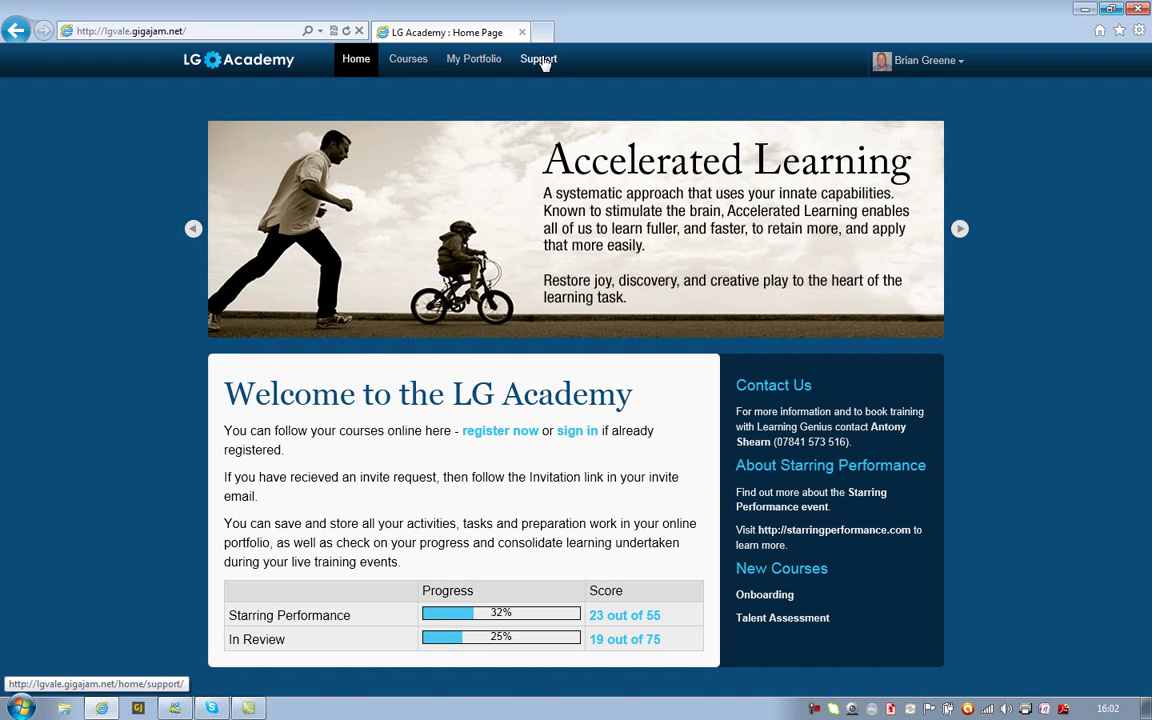
- Open the course index and go into the Starring Performance course's unit list
click(405, 60)
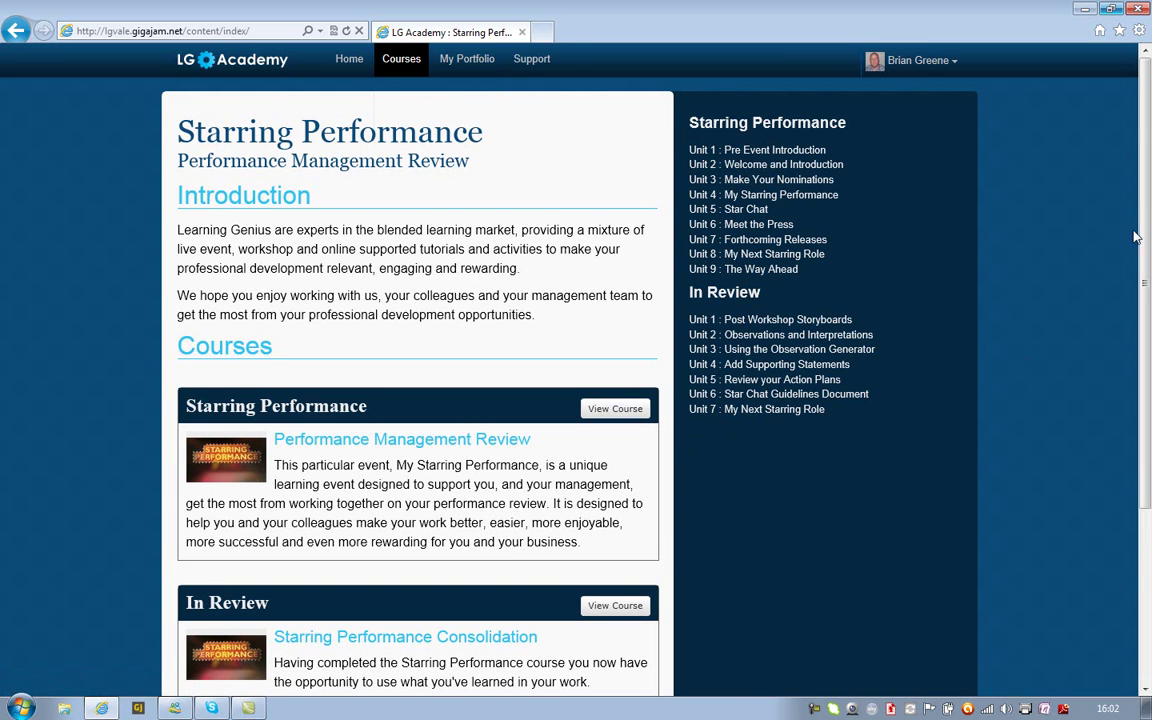
drag(1141, 237, 1141, 293)
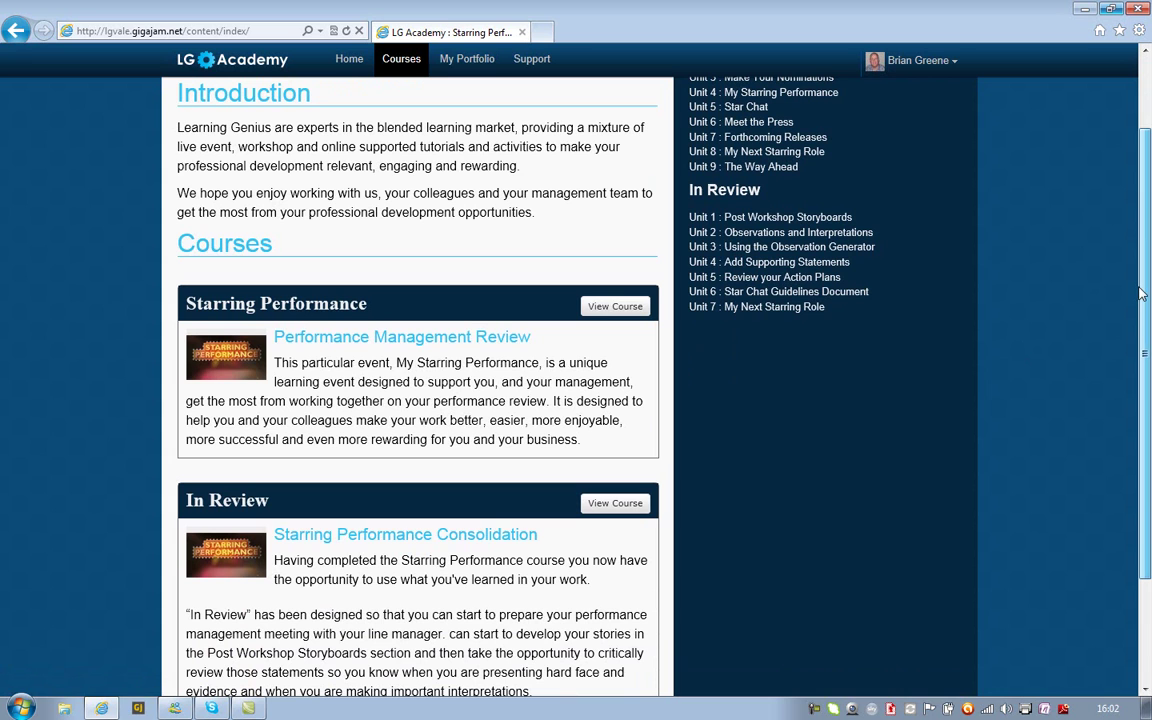
click(605, 308)
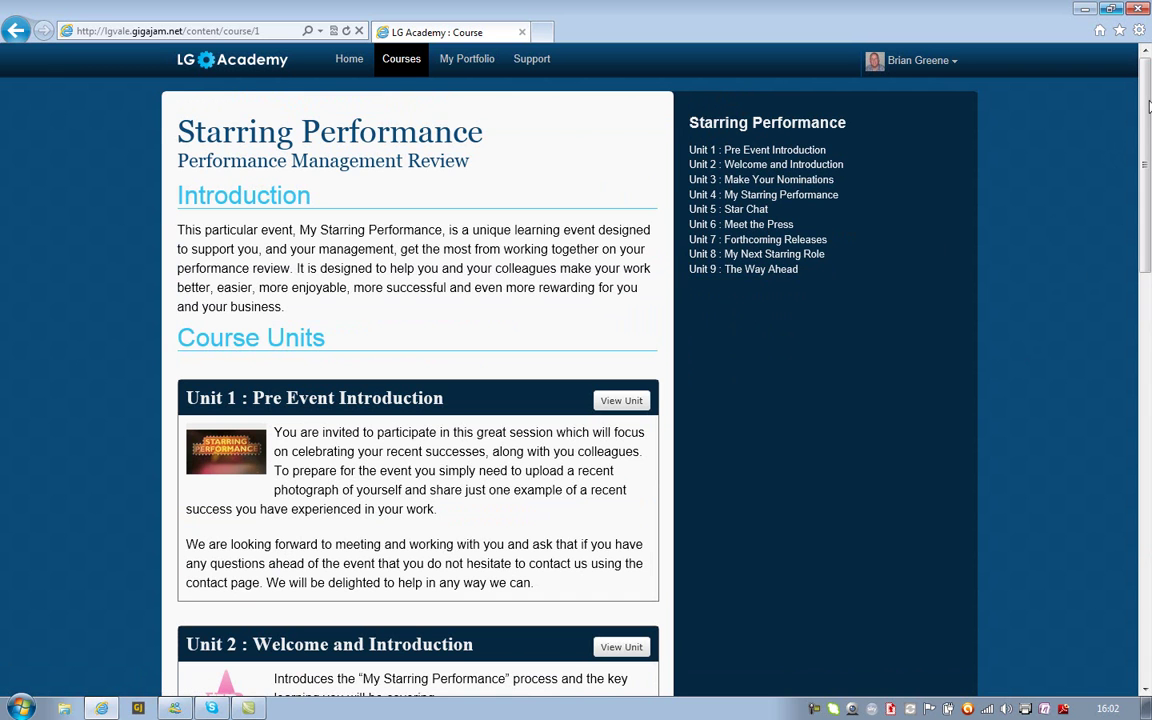
drag(1148, 105, 1141, 227)
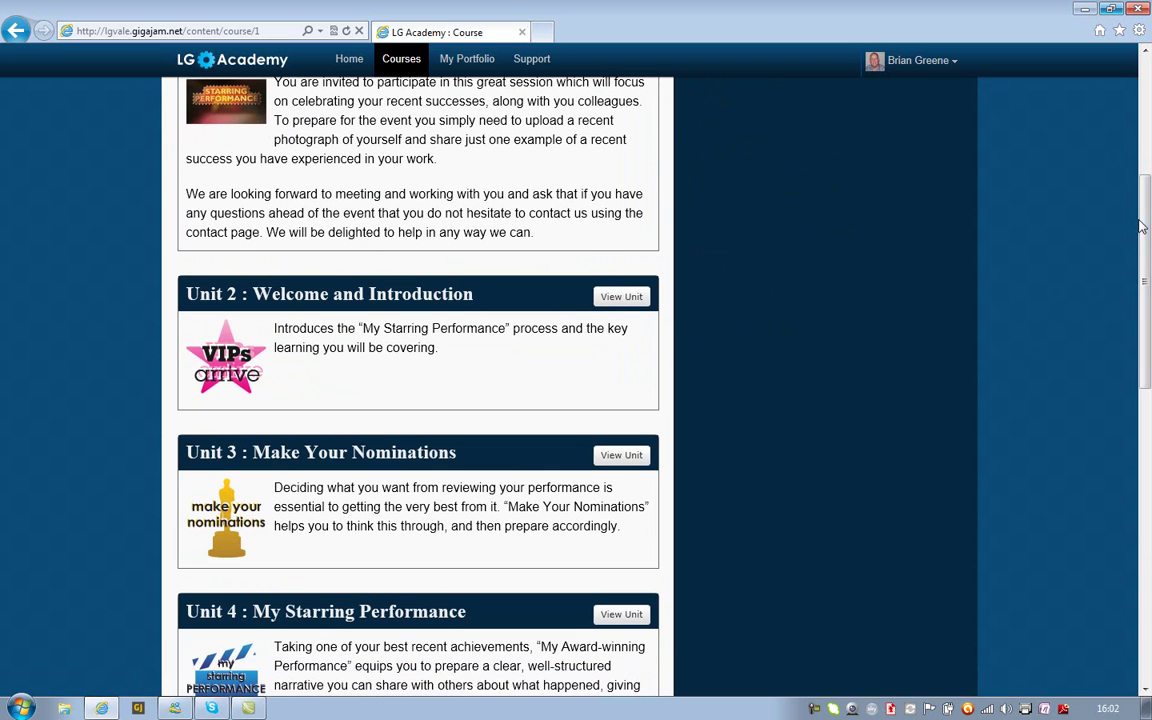
- Open the Welcome and Introduction unit and play its intro video, pausing at 0:16
click(621, 298)
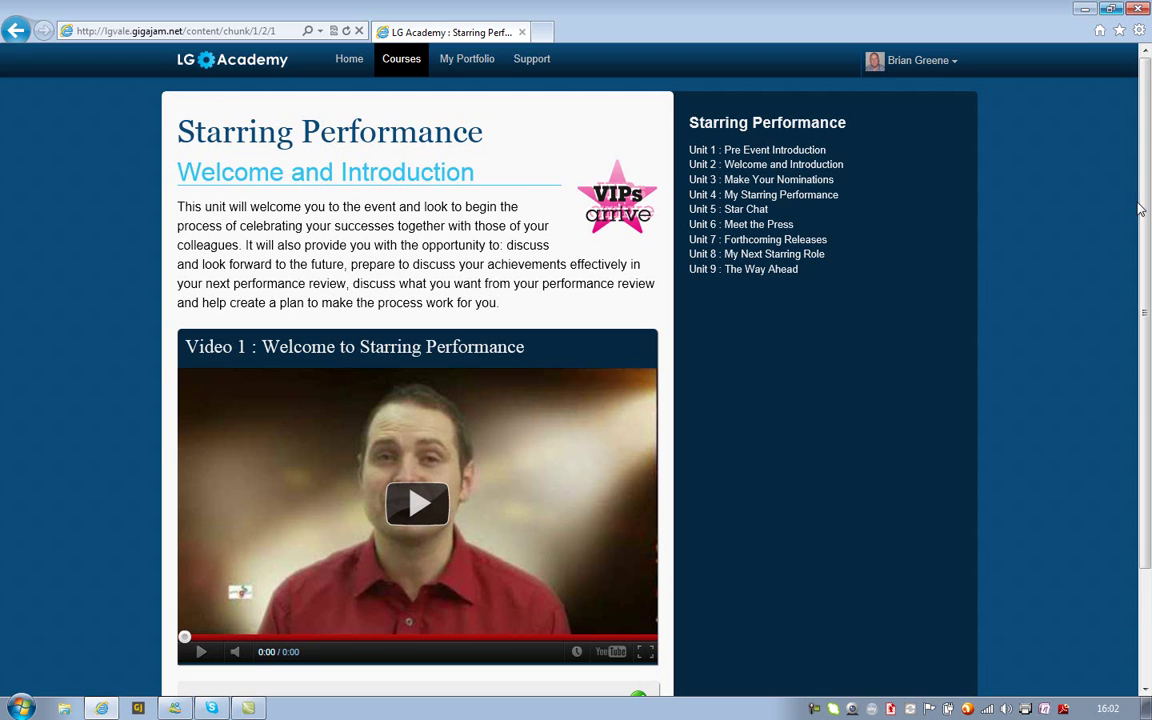
drag(1141, 215, 1141, 281)
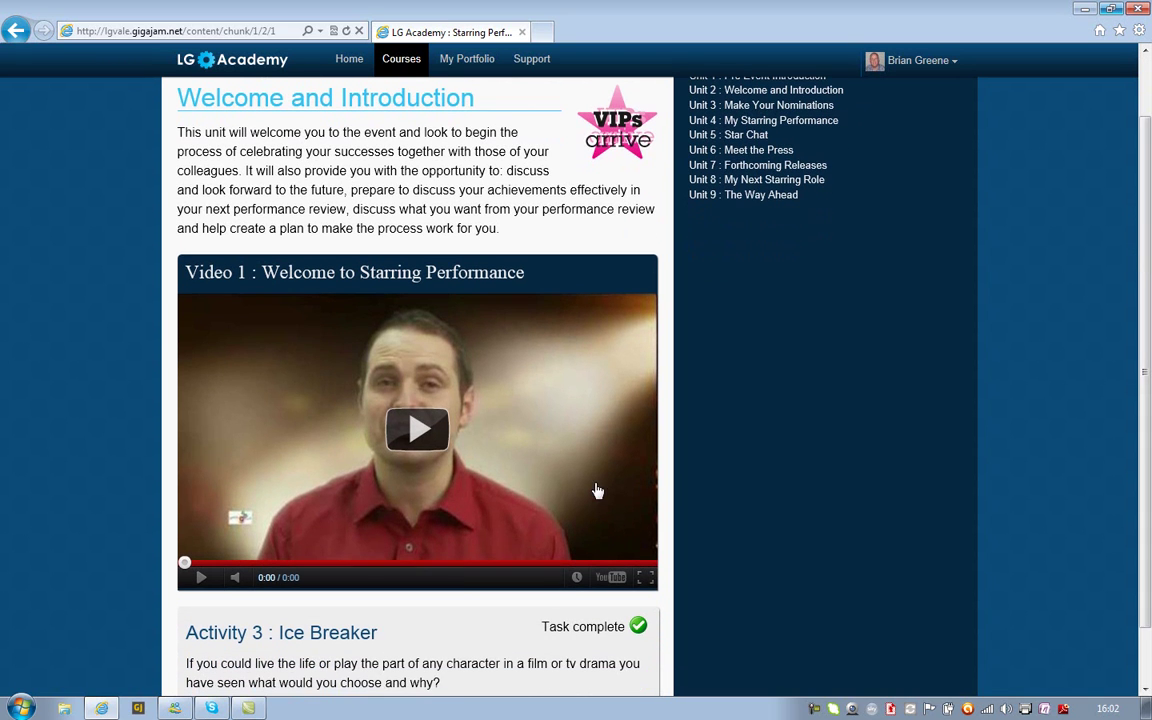
click(418, 430)
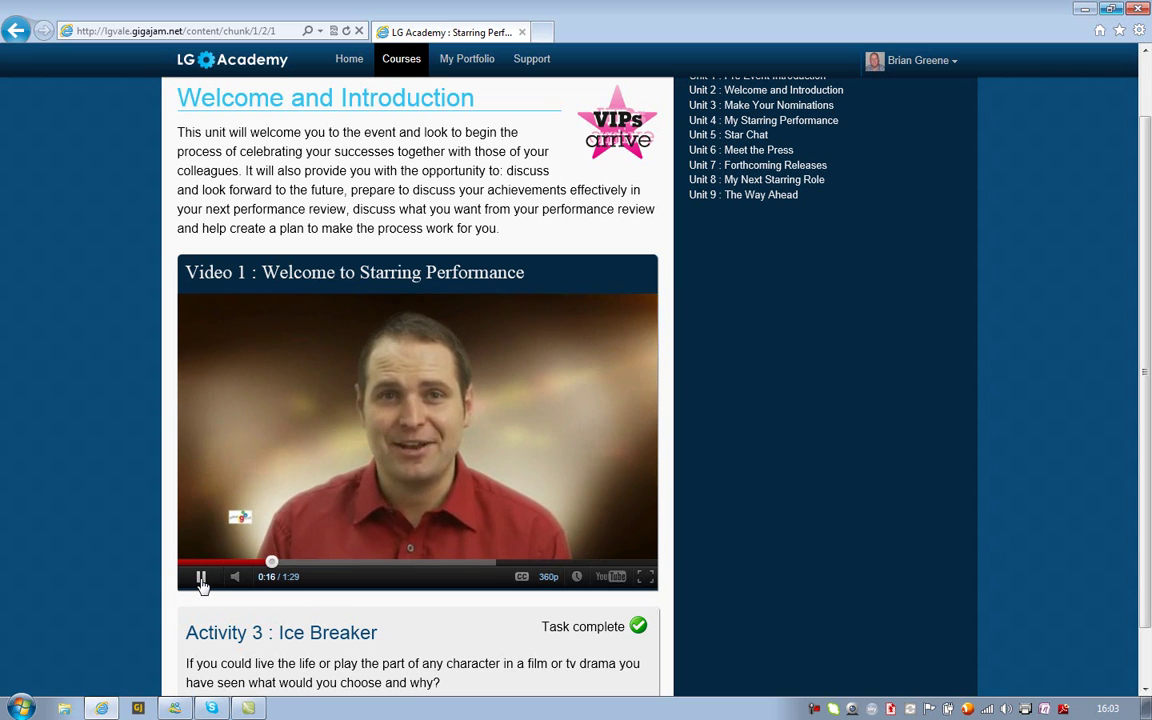
click(201, 578)
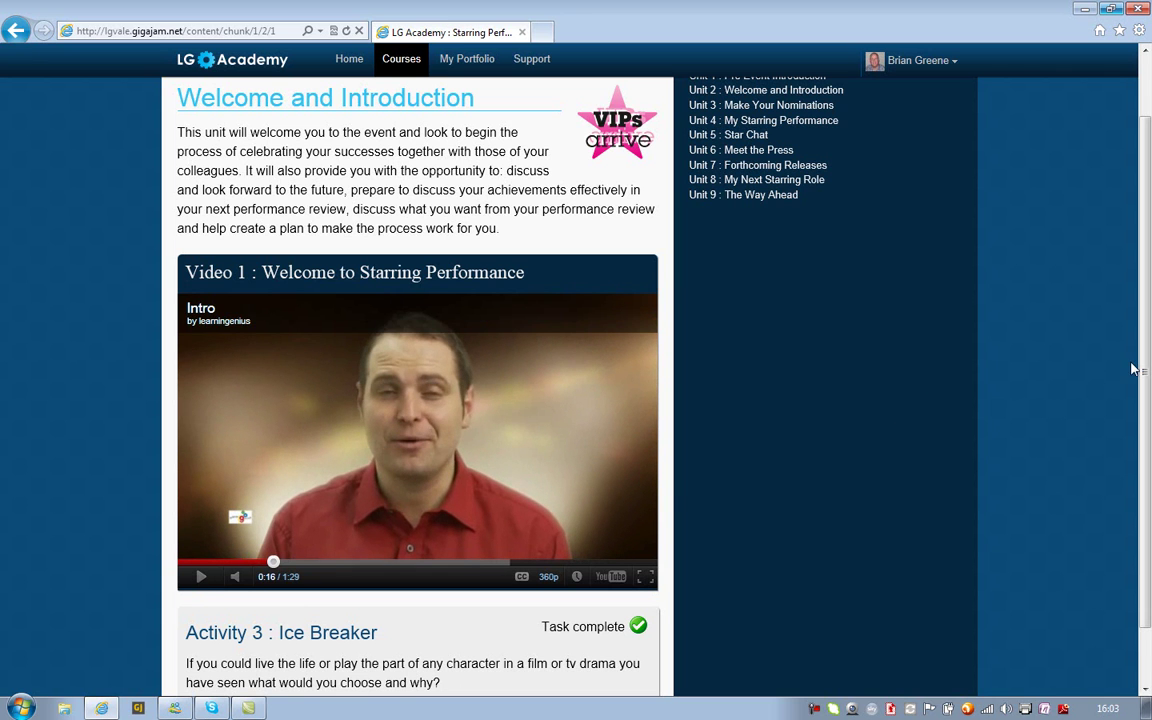
drag(1136, 368, 1141, 423)
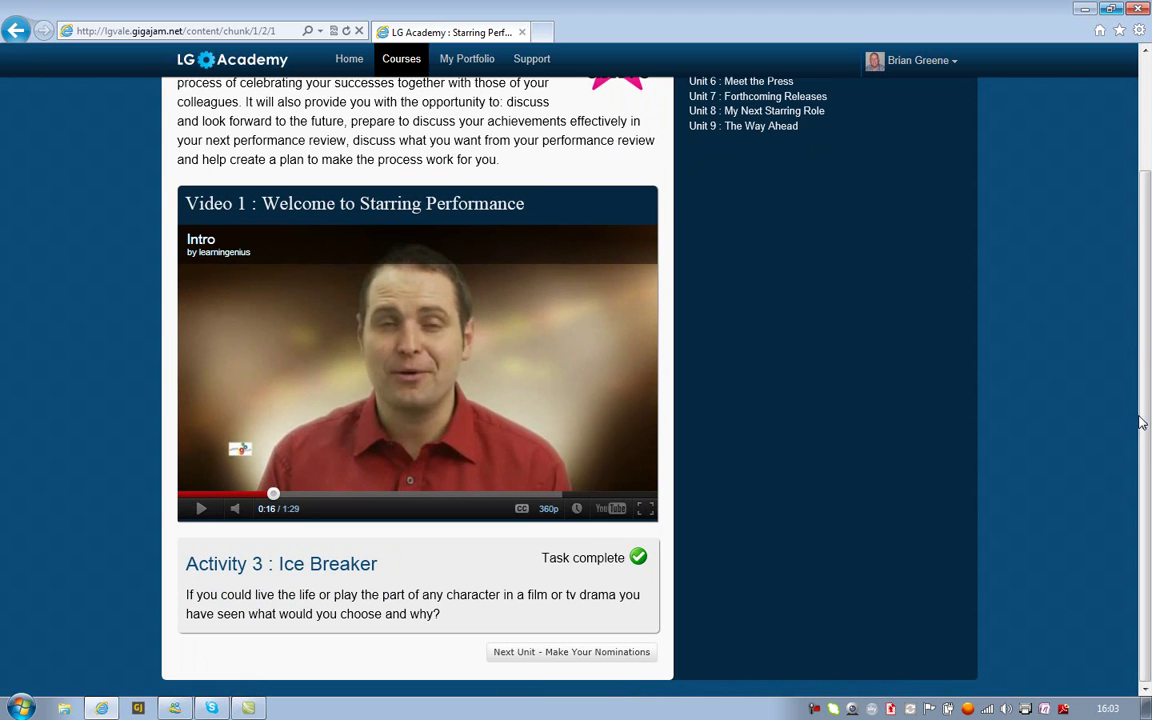
- Save the Ice Breaker answer and move on to the Make Your Nominations unit
click(300, 577)
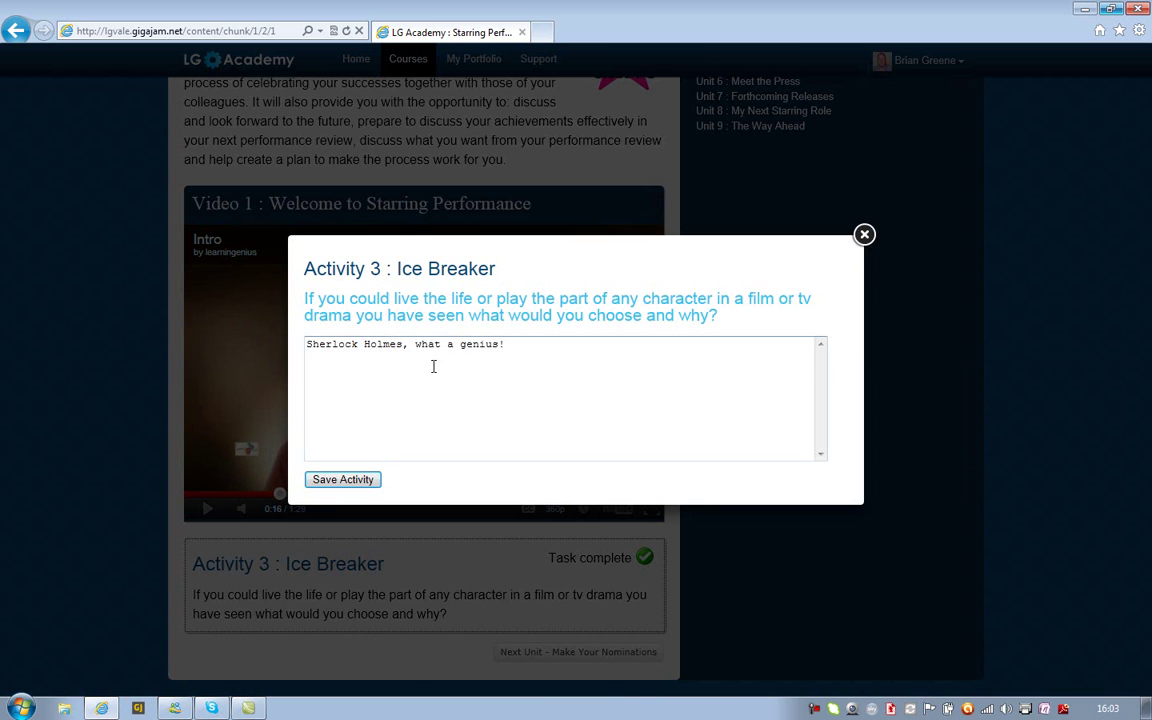
click(326, 483)
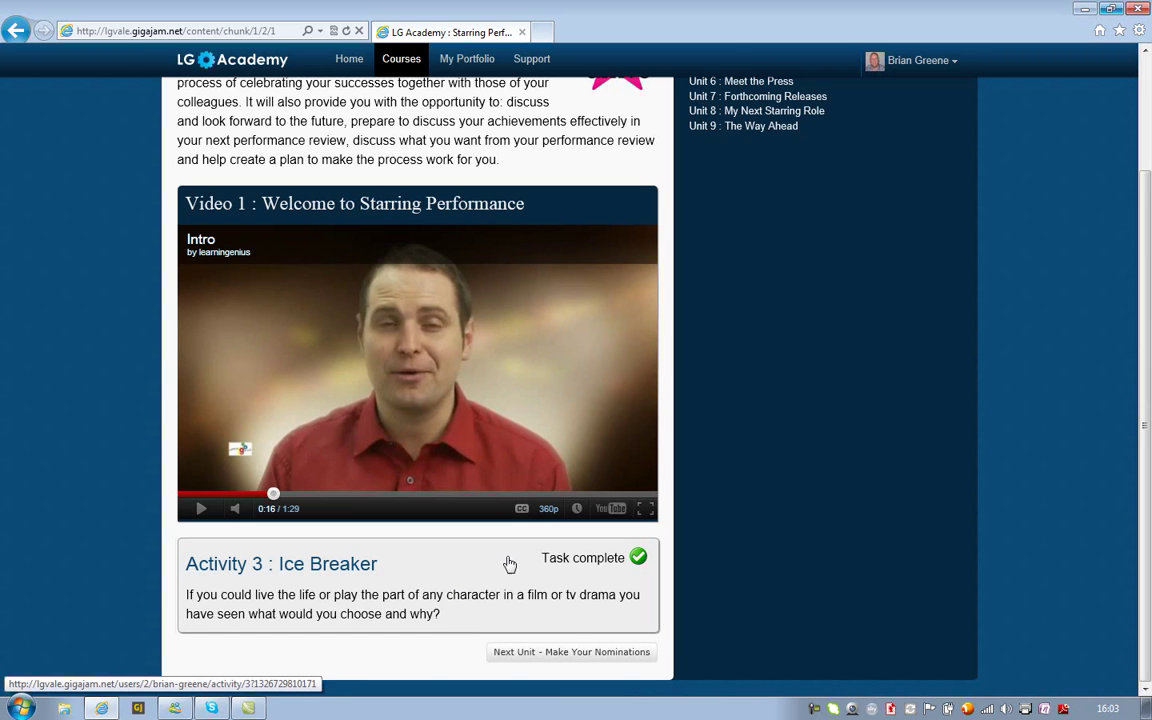
click(575, 655)
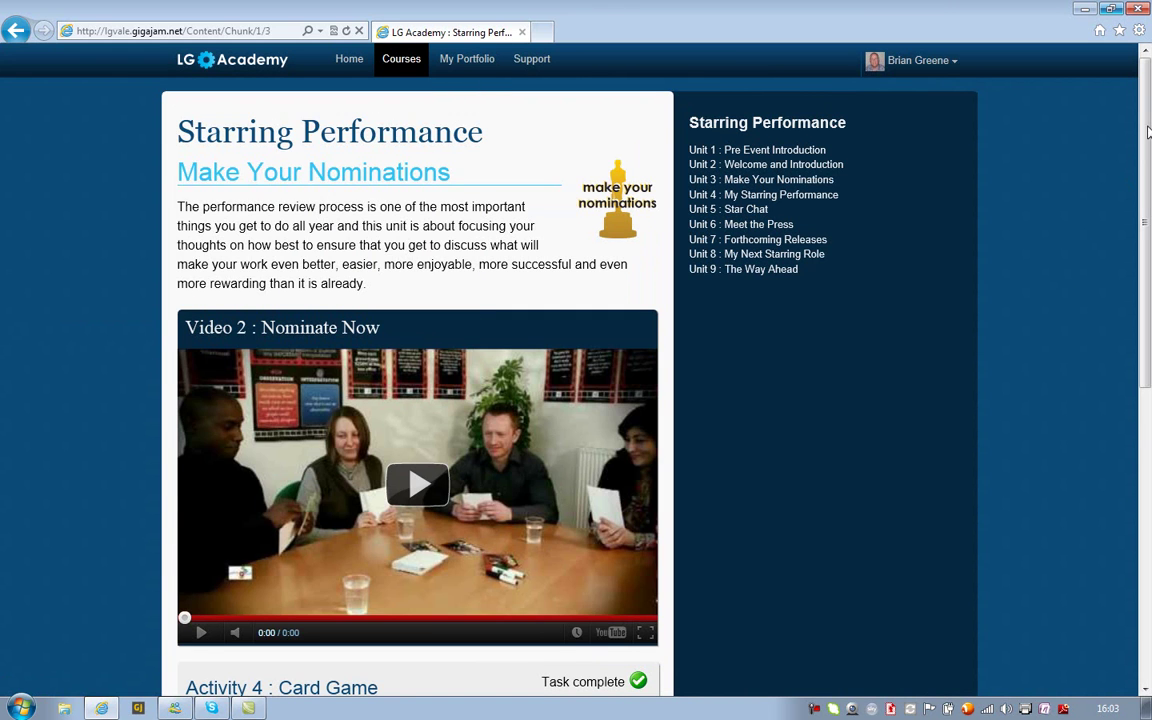
- Open the Activity 4 Card Game table
scroll(1131, 175, down, 2)
drag(1143, 188, 1139, 257)
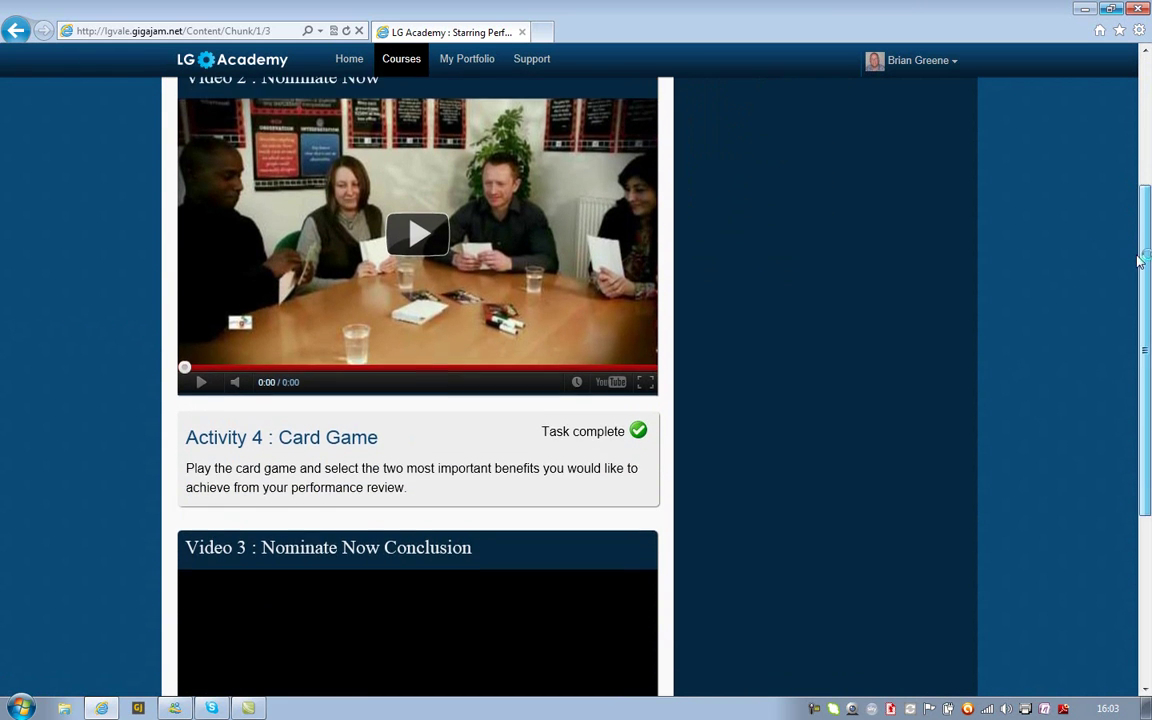
click(314, 465)
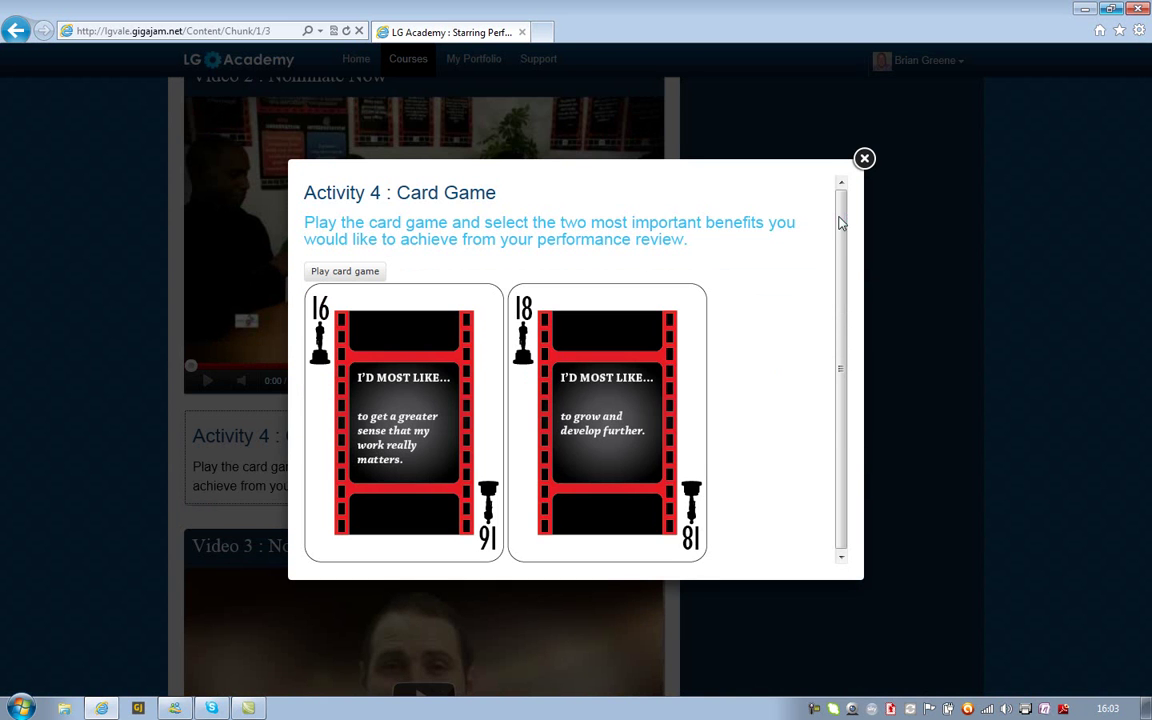
drag(838, 230, 841, 250)
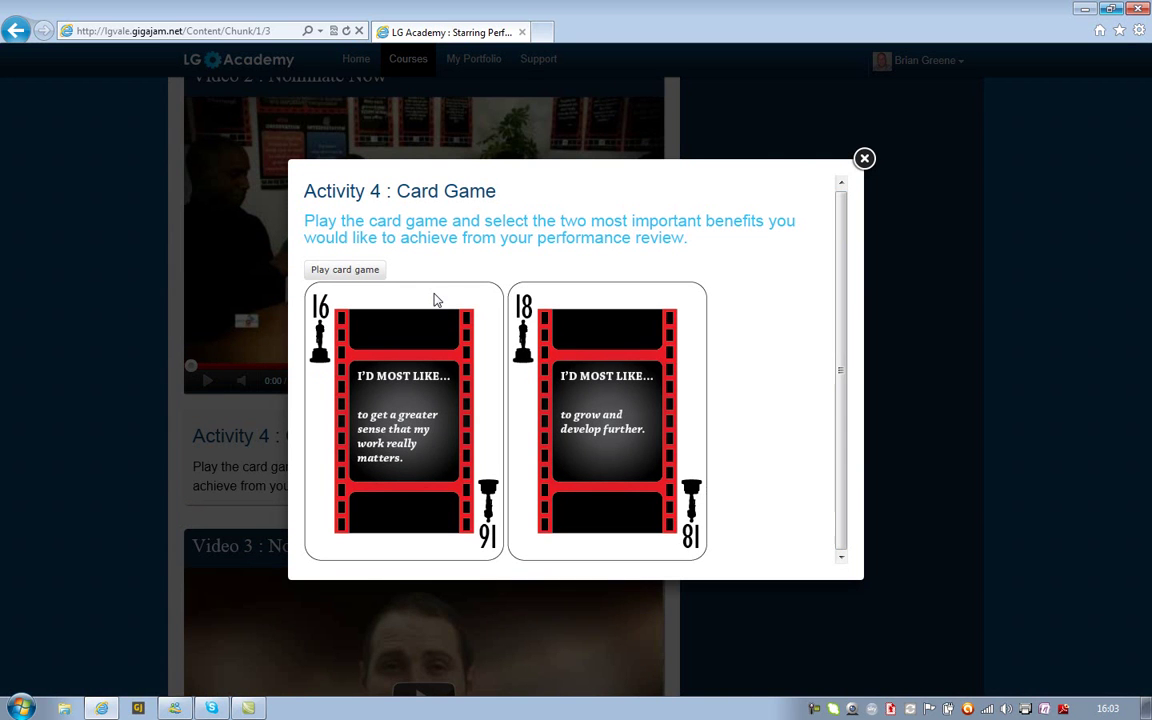
- Start the card game and discard praise, work mattering, growing, doing something new and making a difference
click(350, 270)
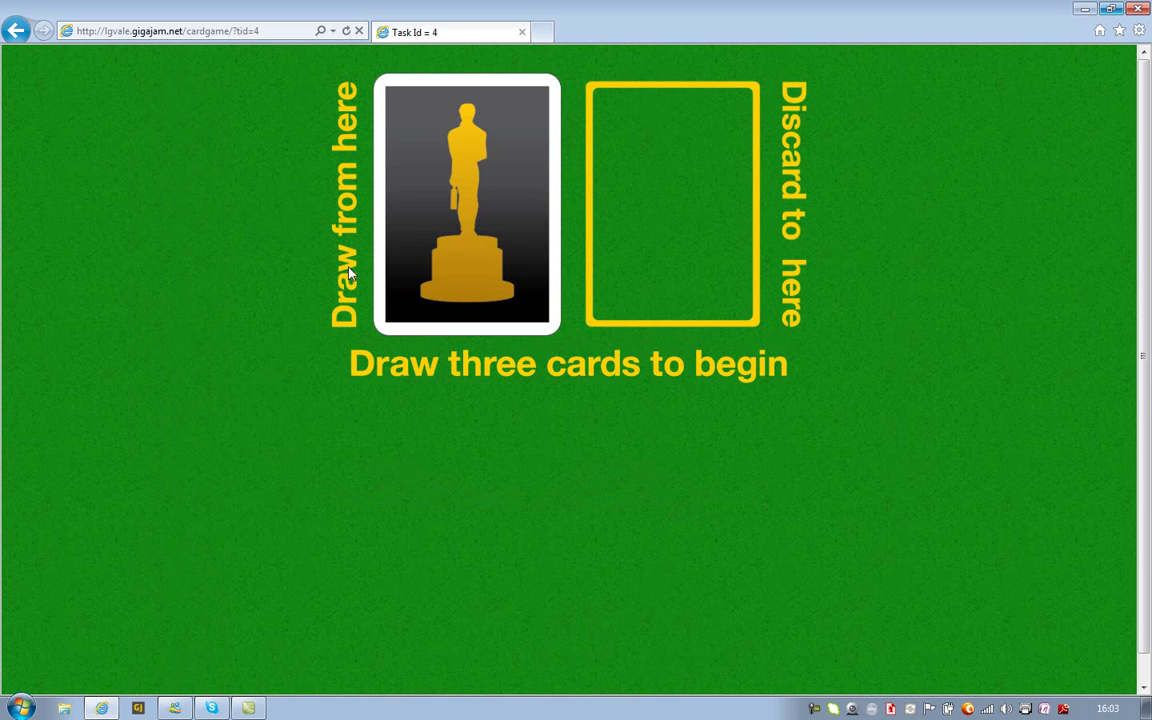
click(450, 250)
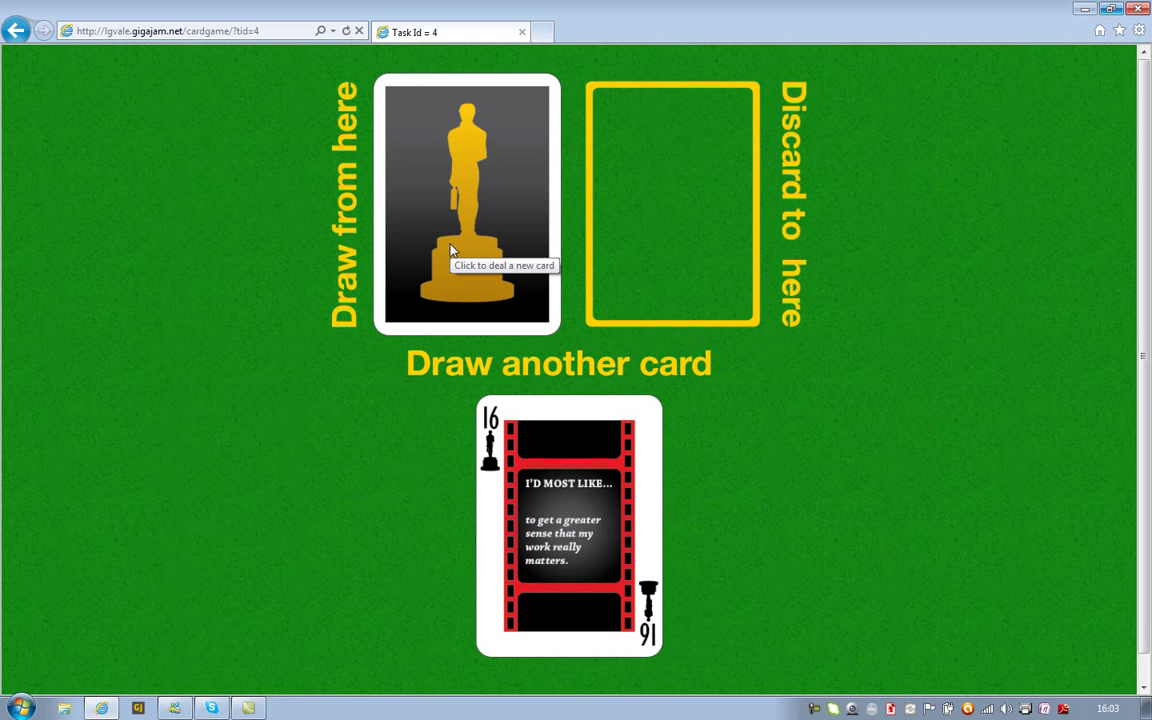
click(450, 250)
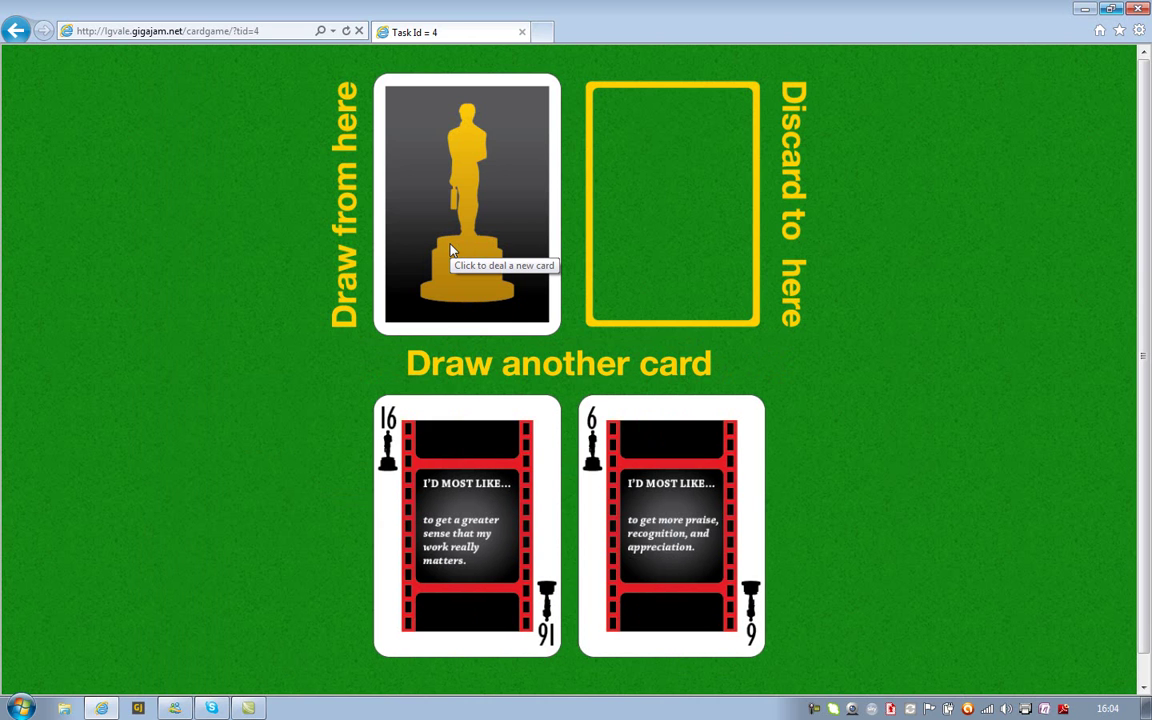
click(450, 250)
click(548, 540)
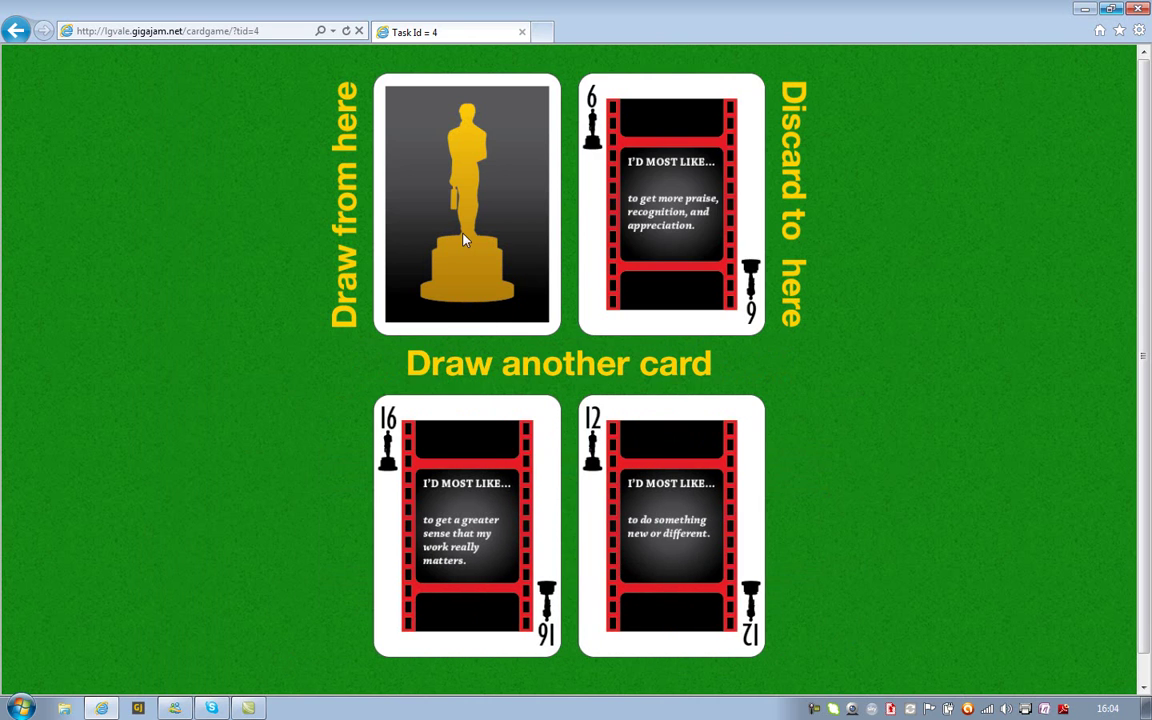
click(463, 238)
click(322, 440)
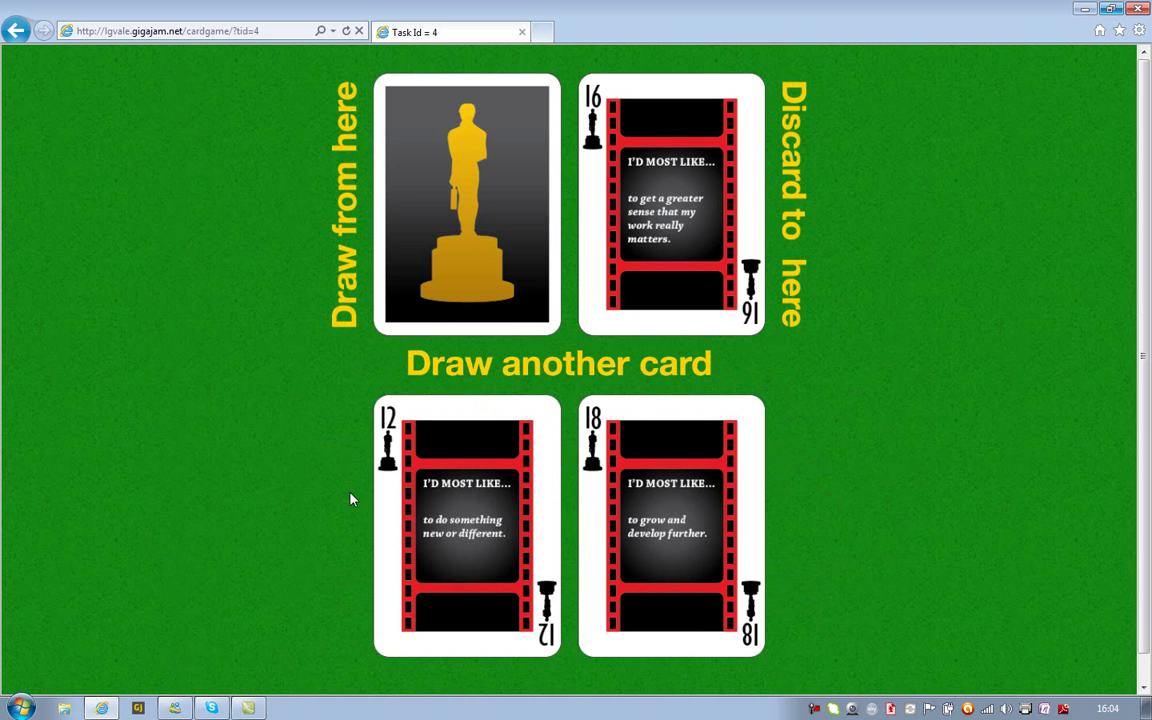
click(468, 290)
click(502, 438)
click(483, 270)
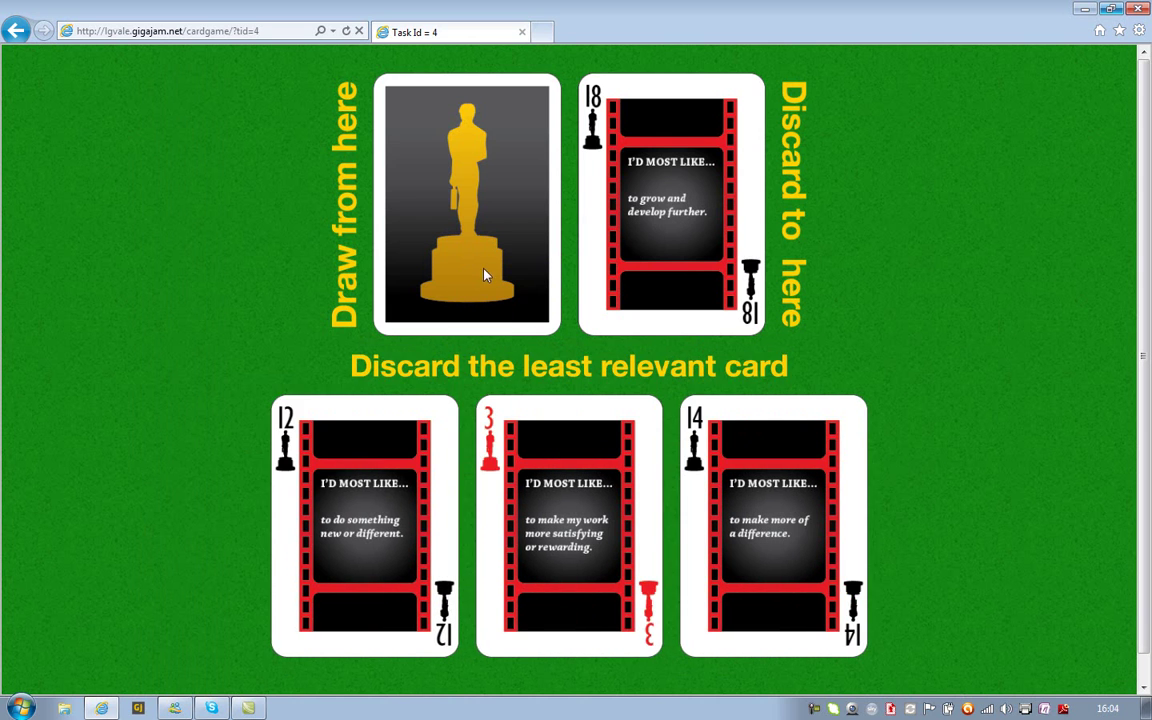
click(343, 535)
click(458, 278)
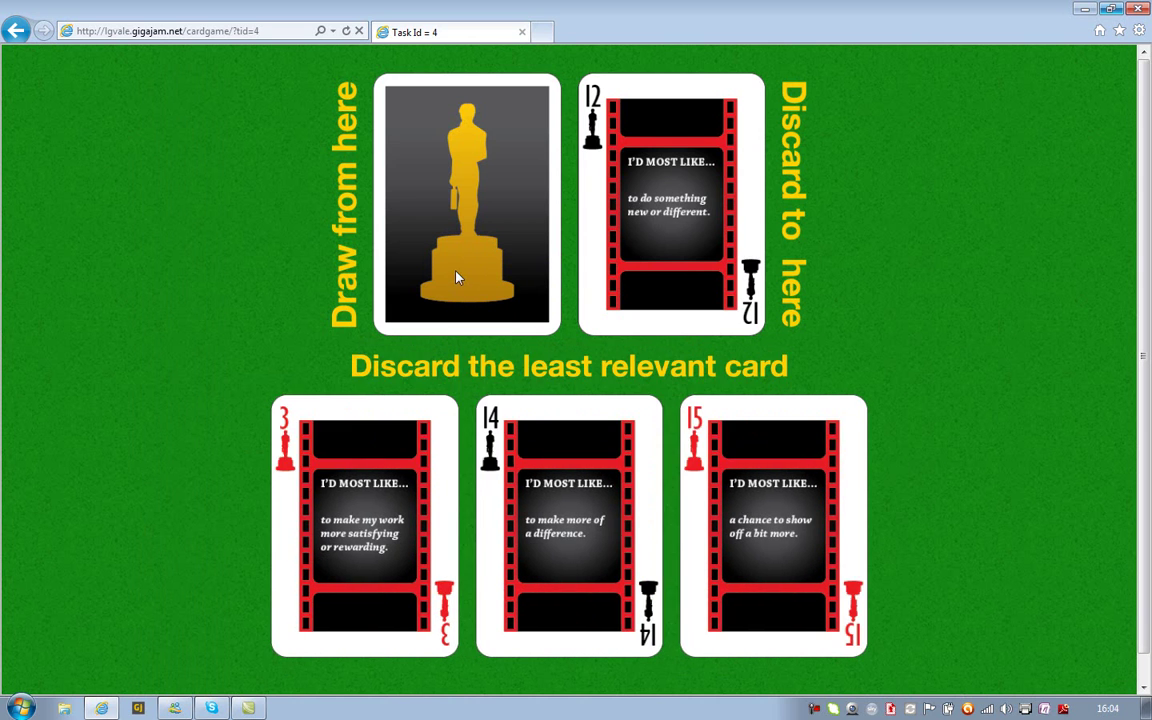
click(533, 490)
- Discard card 2 and the enjoyable, satisfying, promotion, pay, showing-off and clearer-expectations cards
click(440, 211)
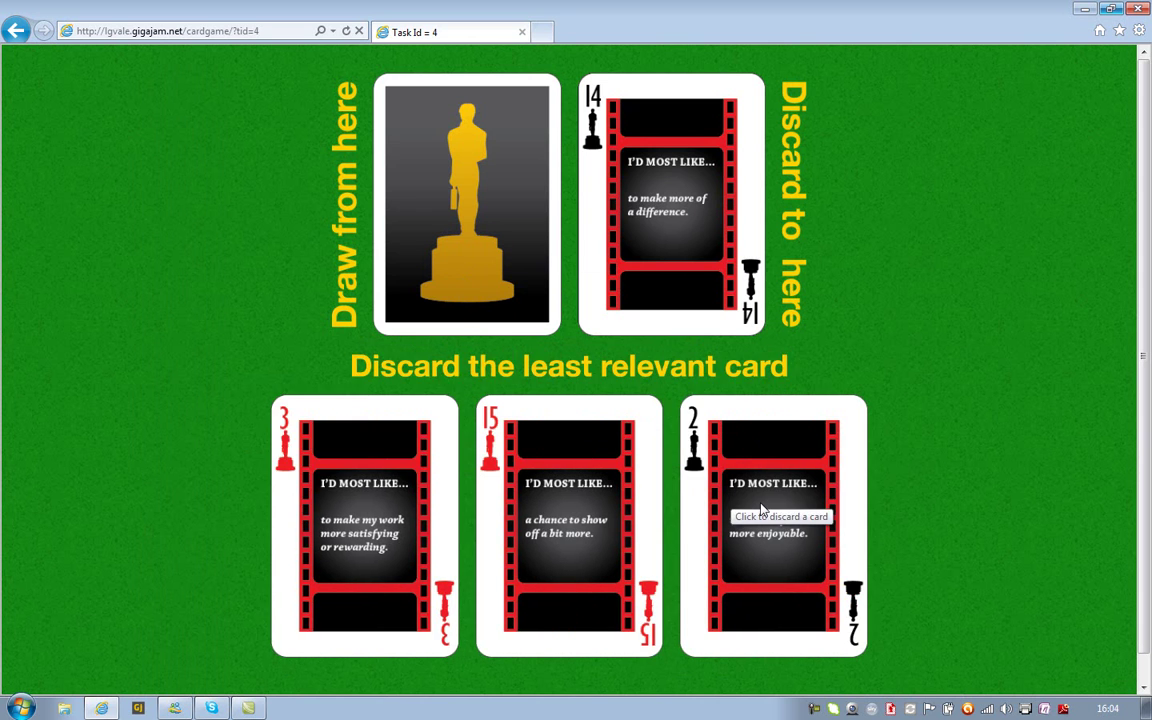
click(762, 452)
click(460, 257)
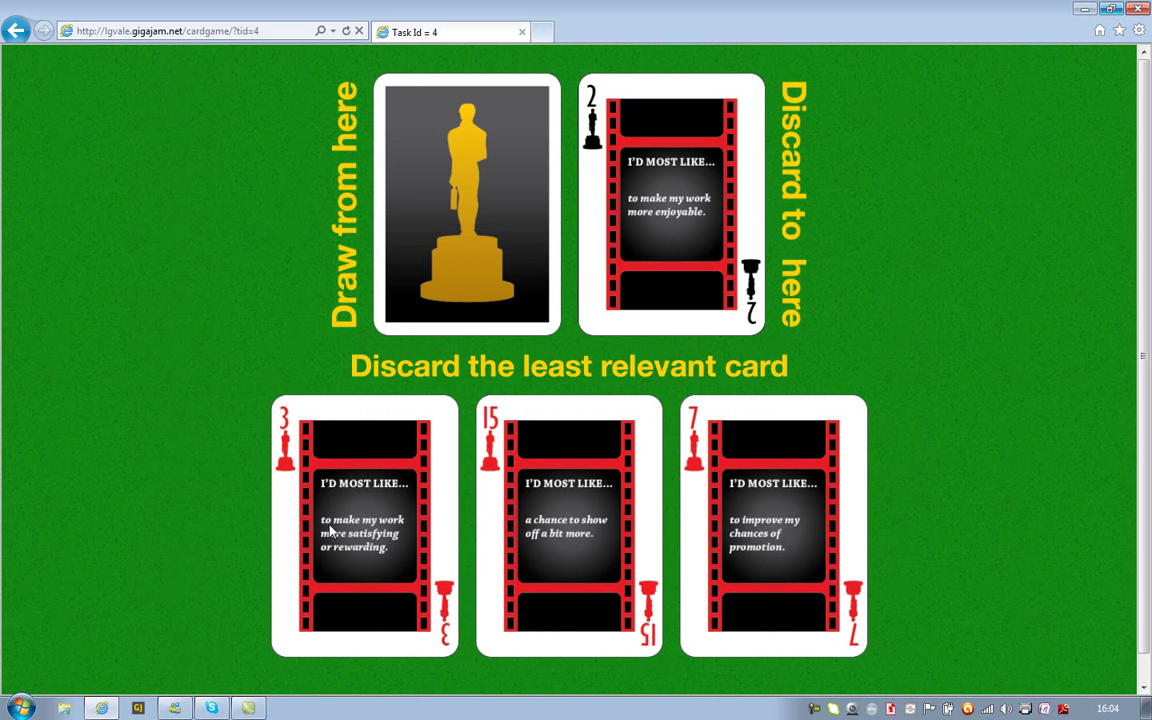
click(300, 478)
click(450, 193)
click(540, 463)
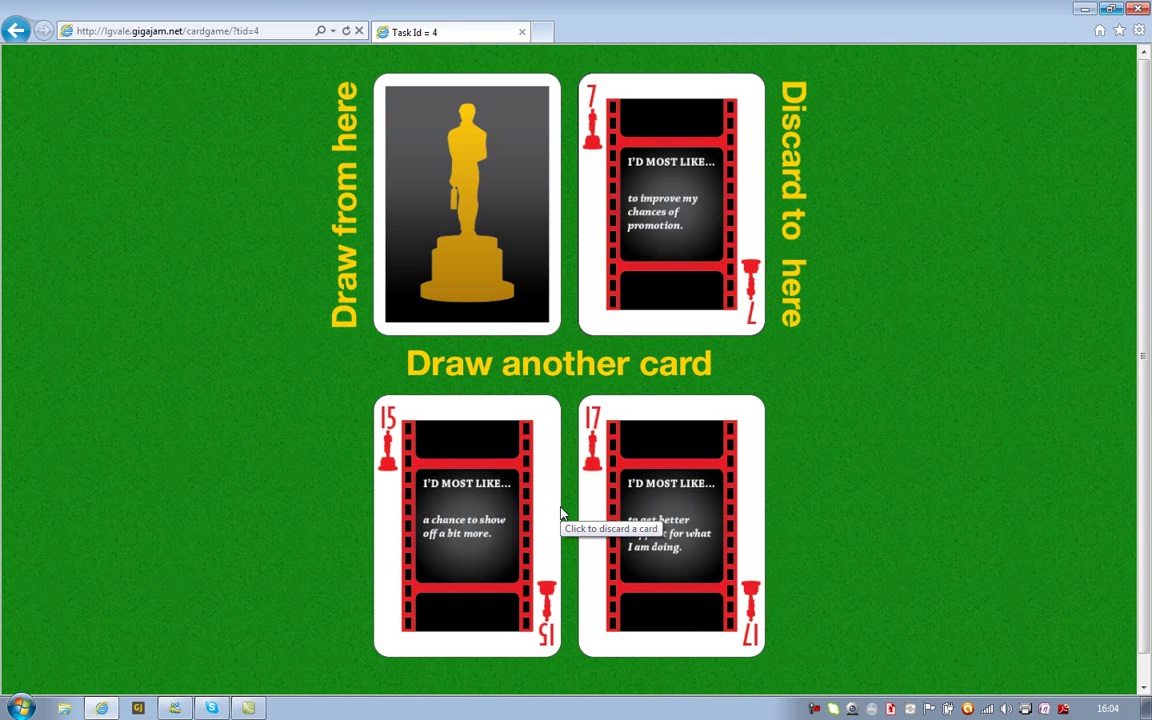
click(505, 270)
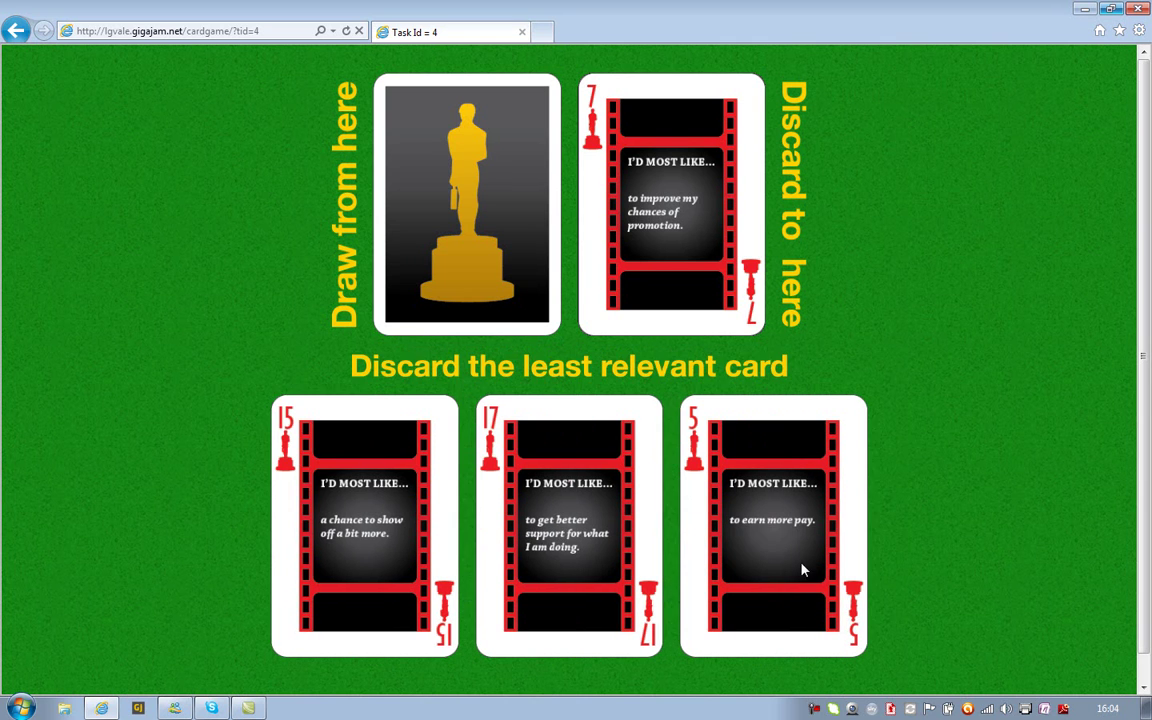
click(805, 566)
click(426, 236)
click(349, 441)
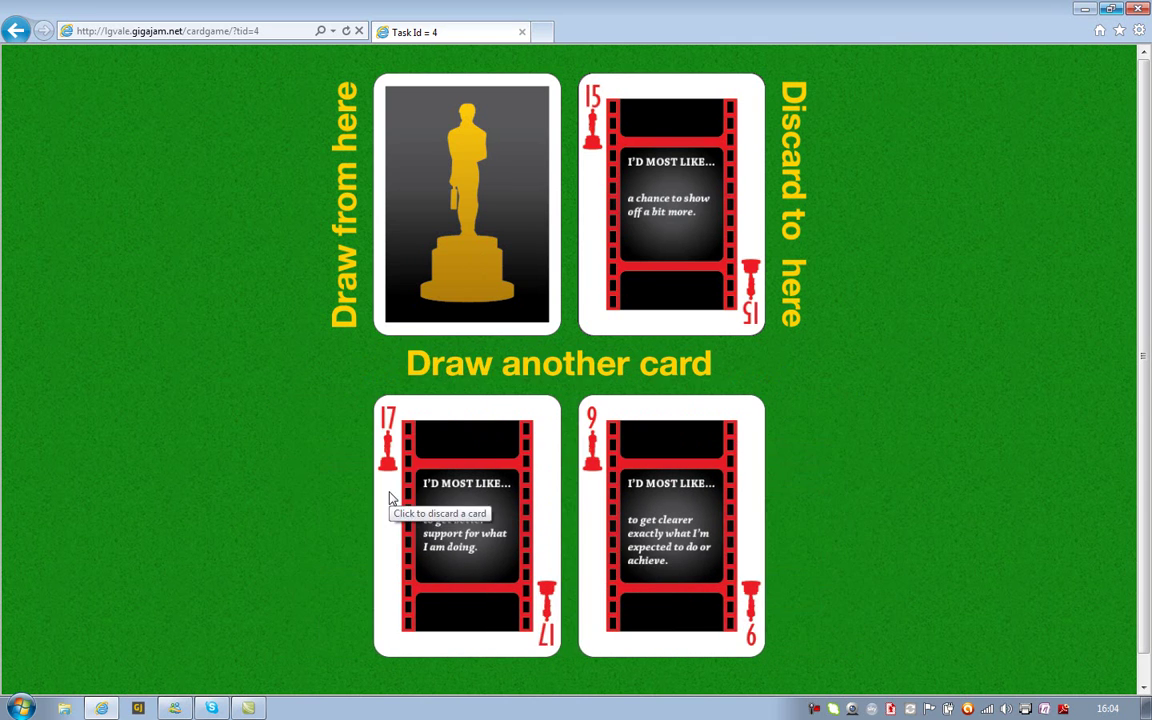
click(487, 222)
click(586, 500)
- Discard the last cards down to two benefits and save them to create the action plan
click(506, 257)
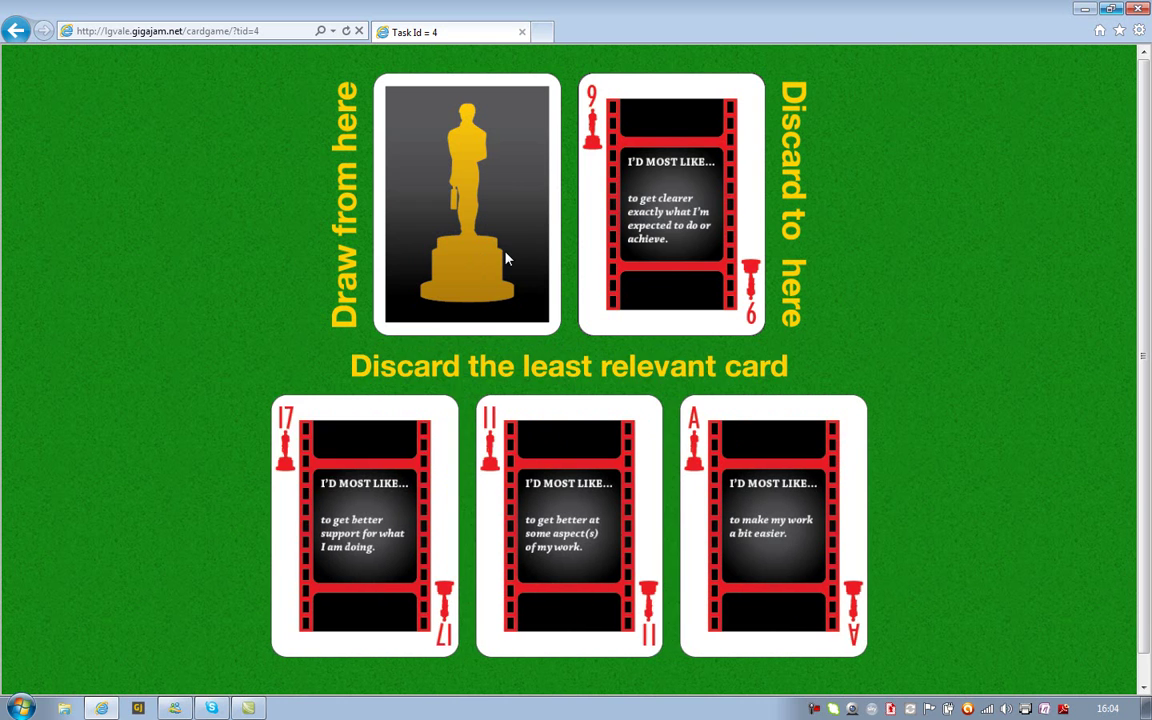
click(437, 478)
click(487, 245)
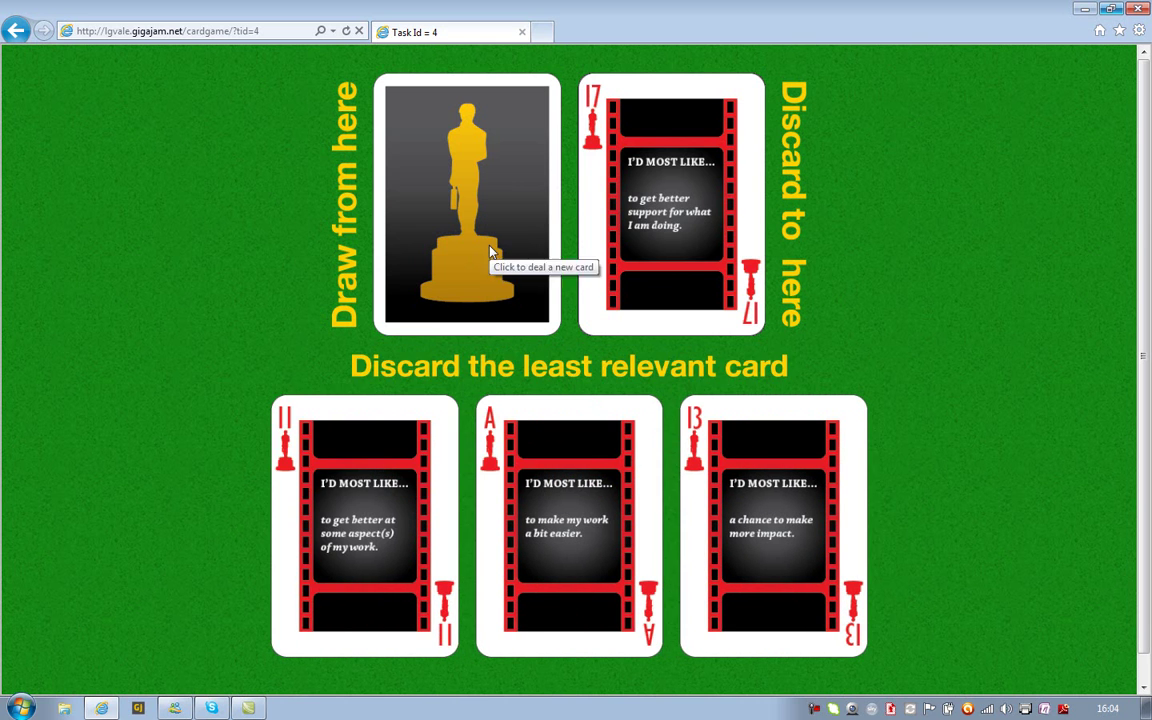
click(588, 477)
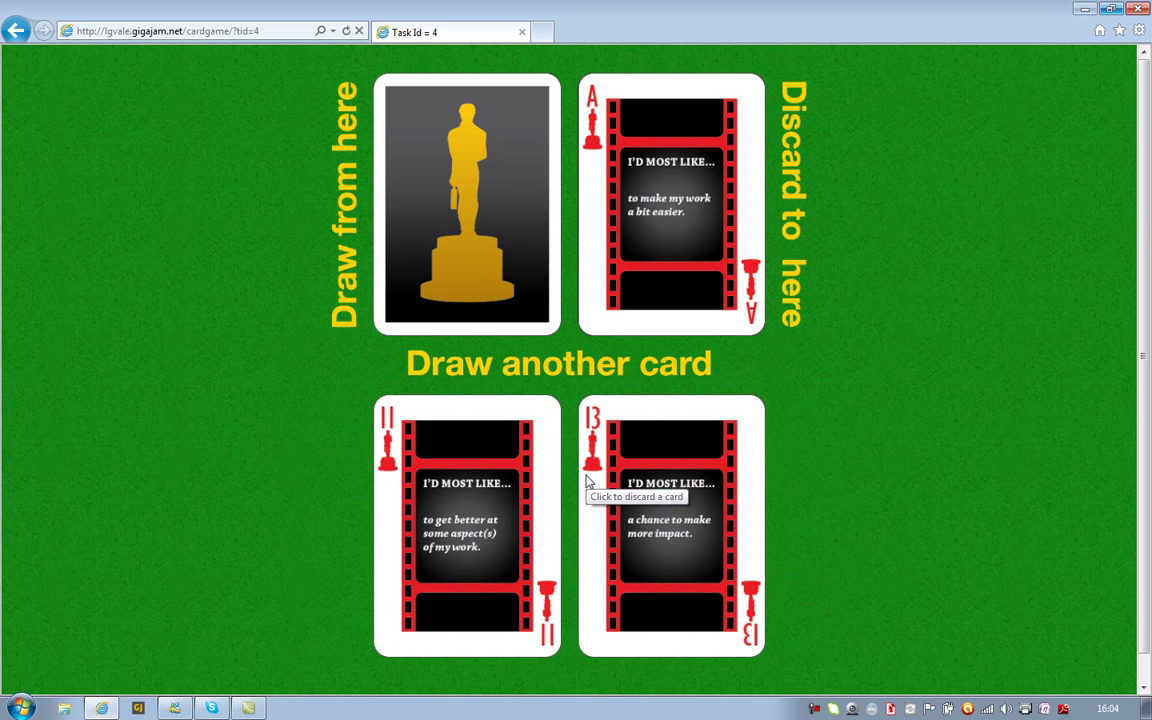
click(488, 241)
click(420, 443)
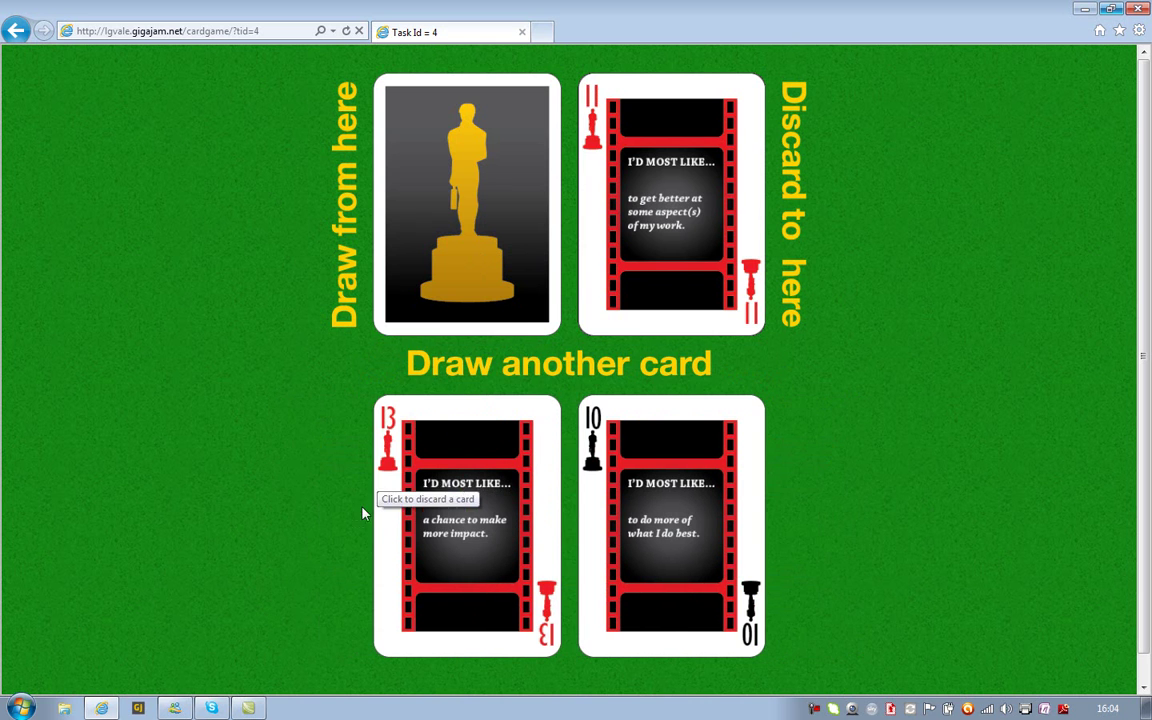
click(455, 256)
click(535, 489)
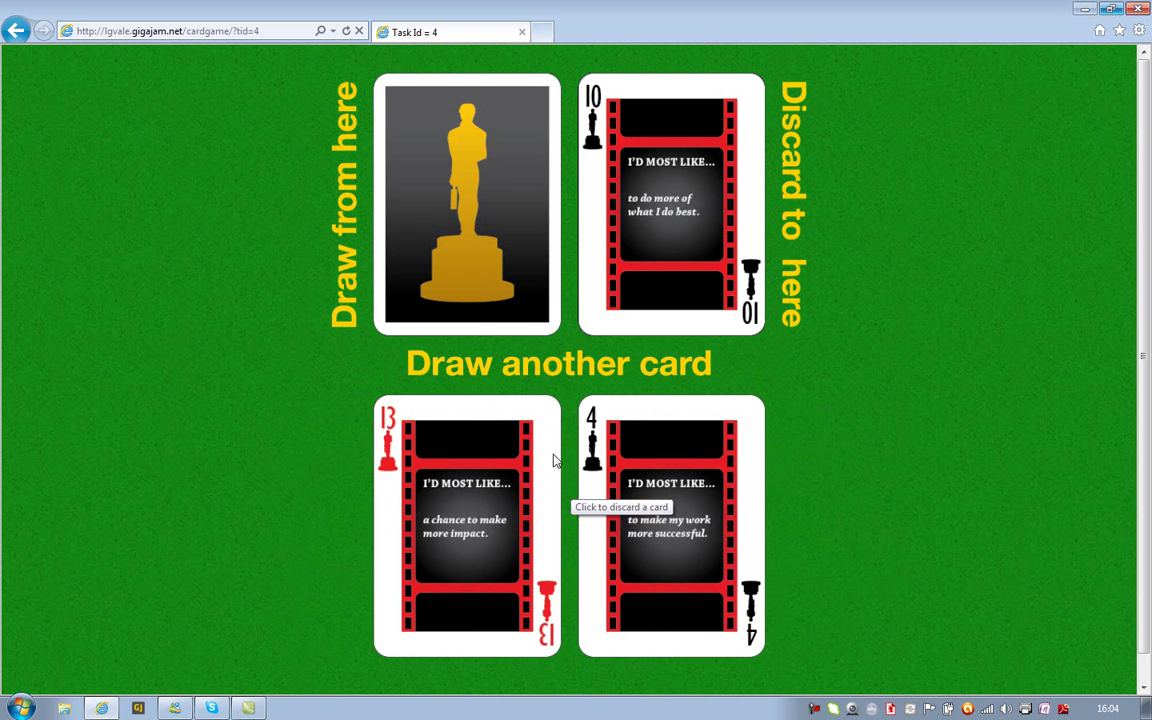
click(473, 246)
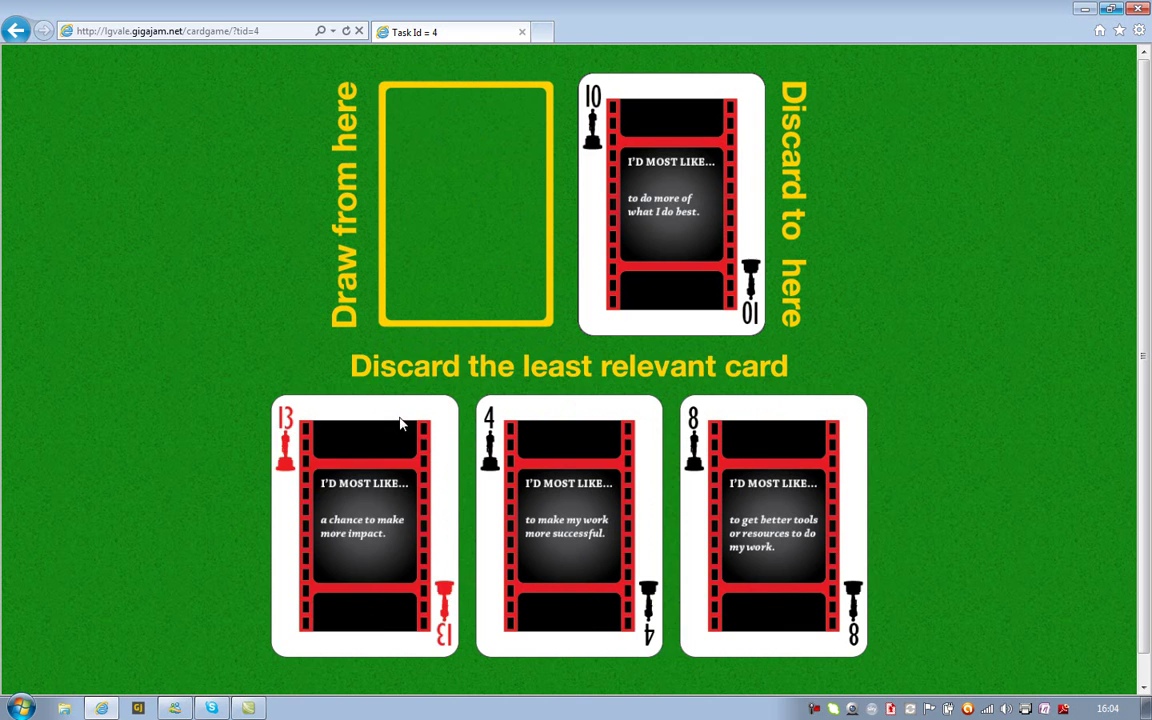
click(370, 506)
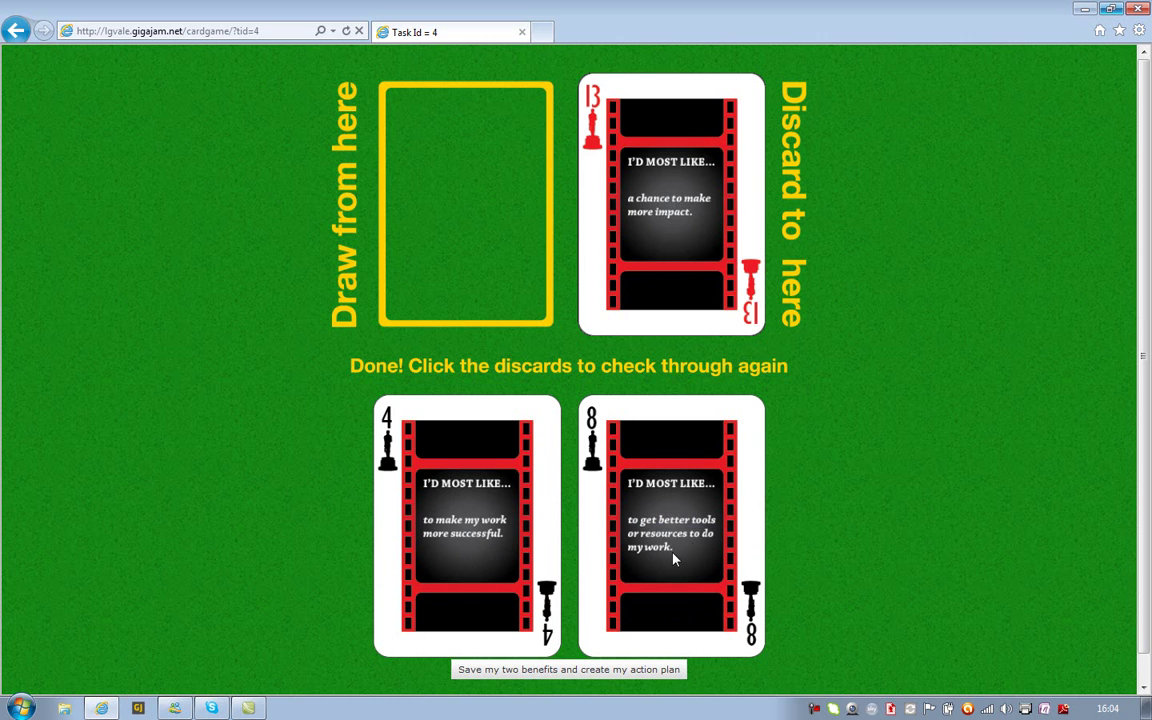
click(565, 671)
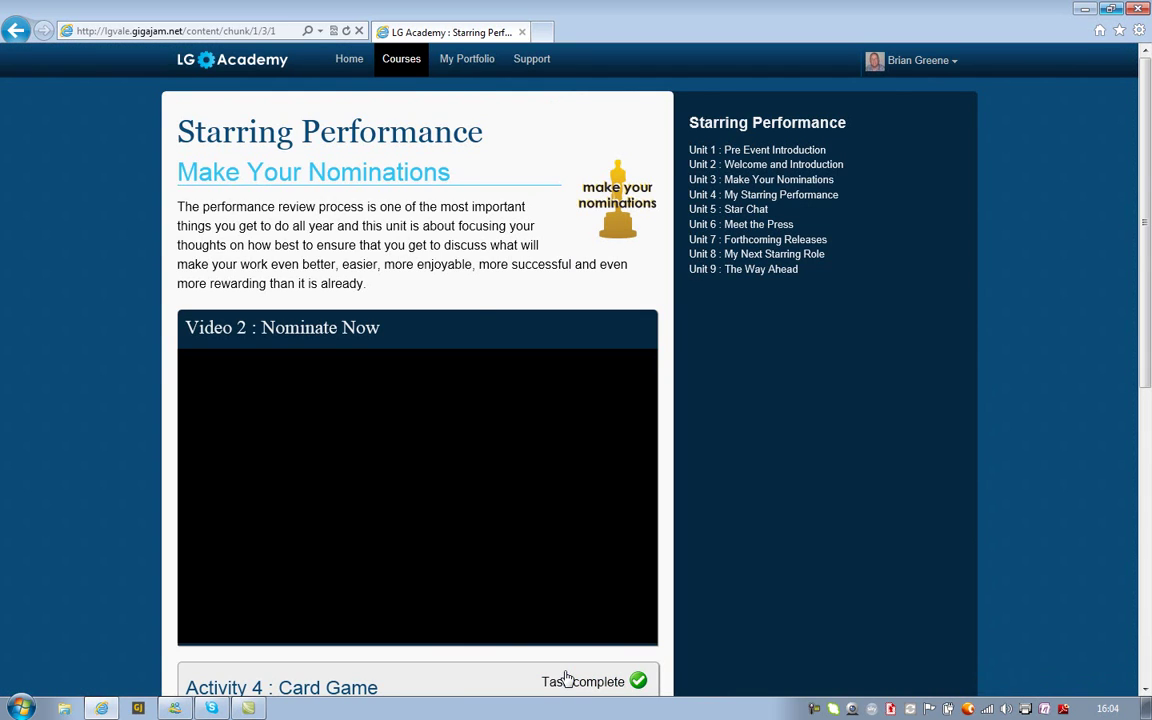
- Review the Personal Action Plan built from the two benefits and save it without notes
drag(1146, 253, 1131, 562)
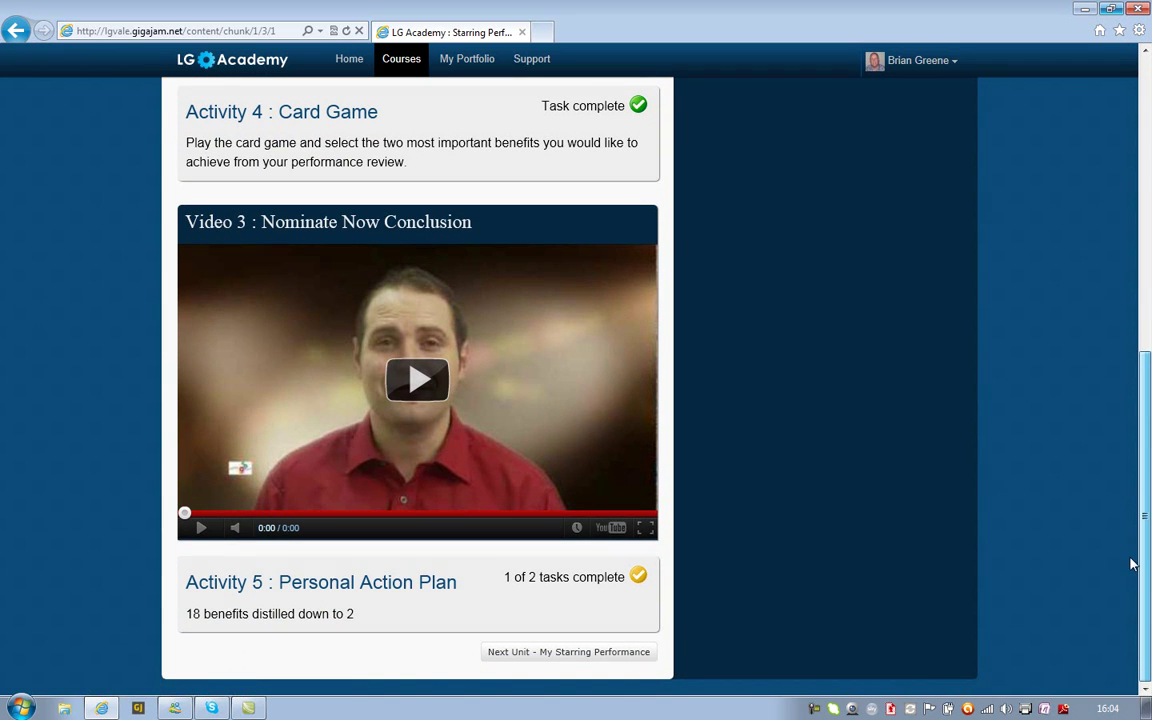
click(322, 598)
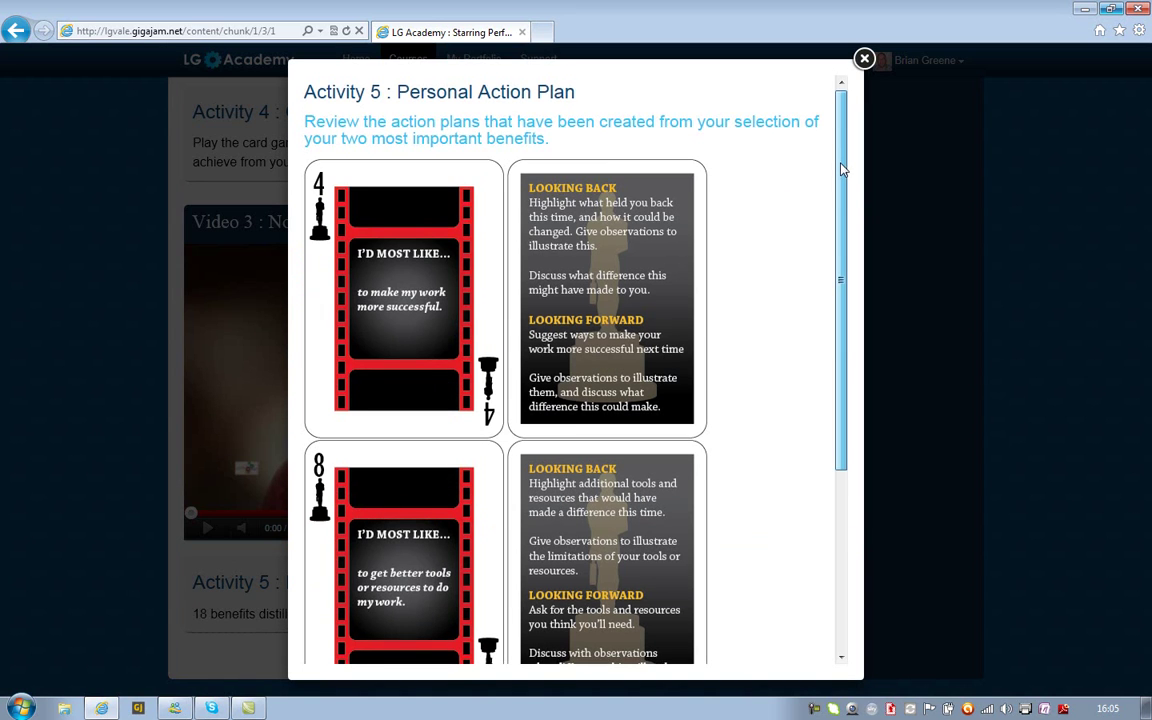
scroll(843, 160, down, 1)
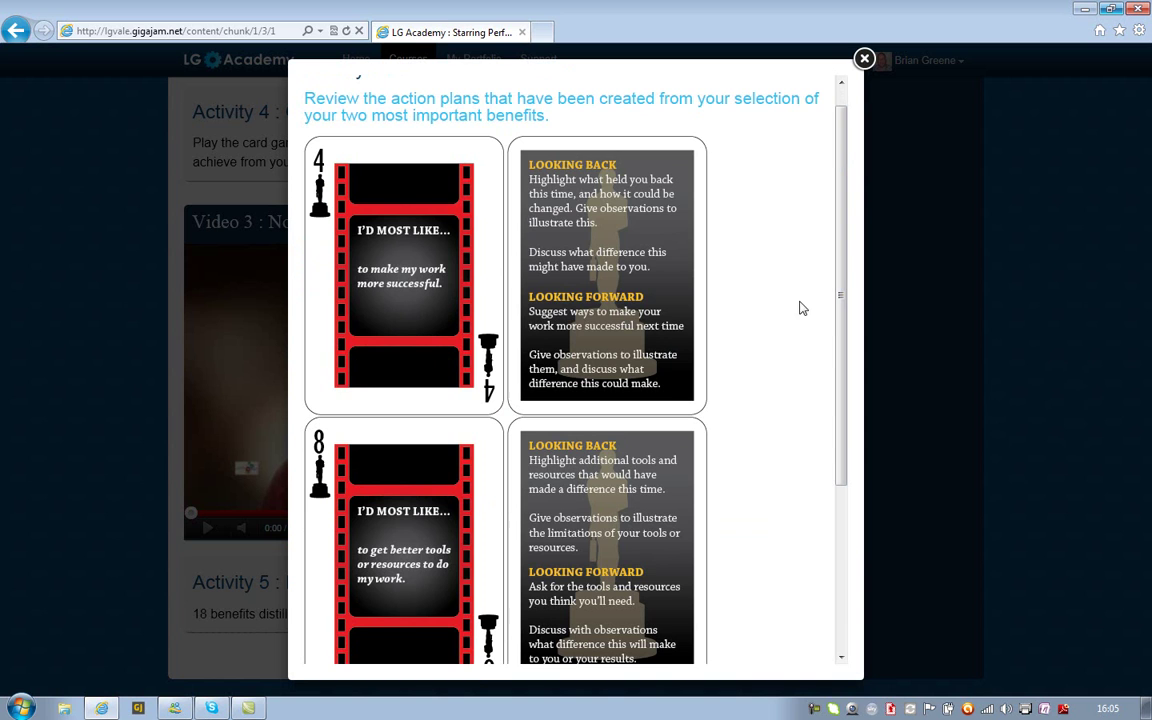
drag(841, 300, 841, 458)
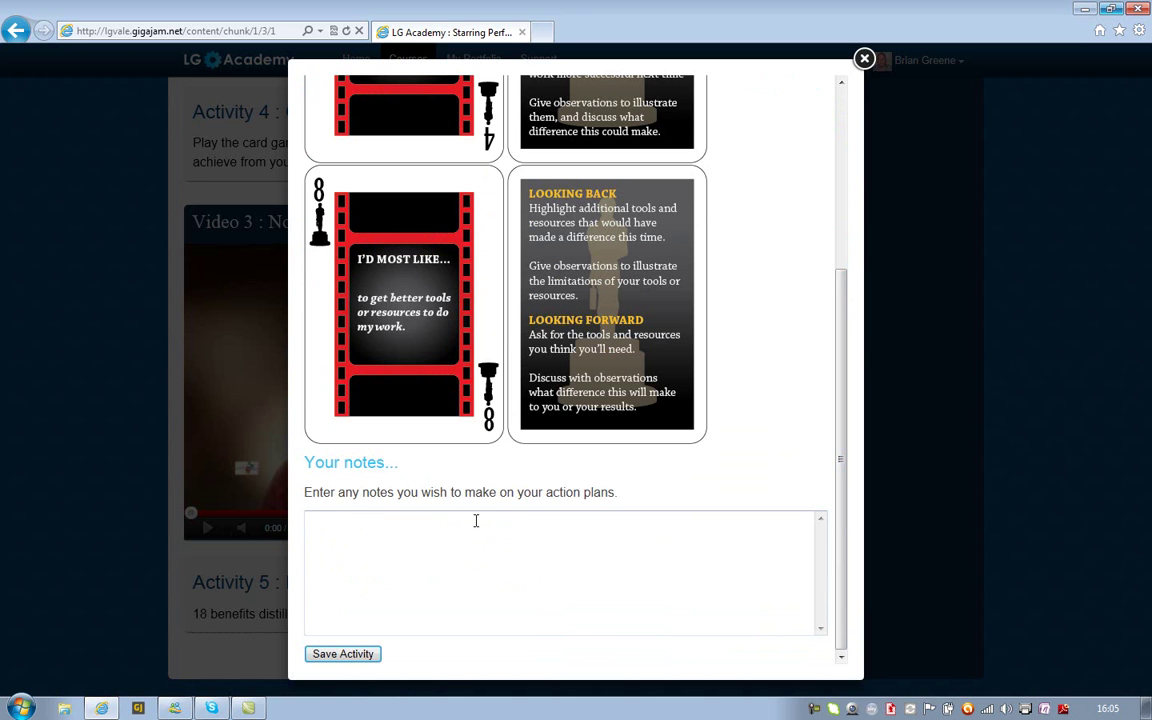
click(319, 656)
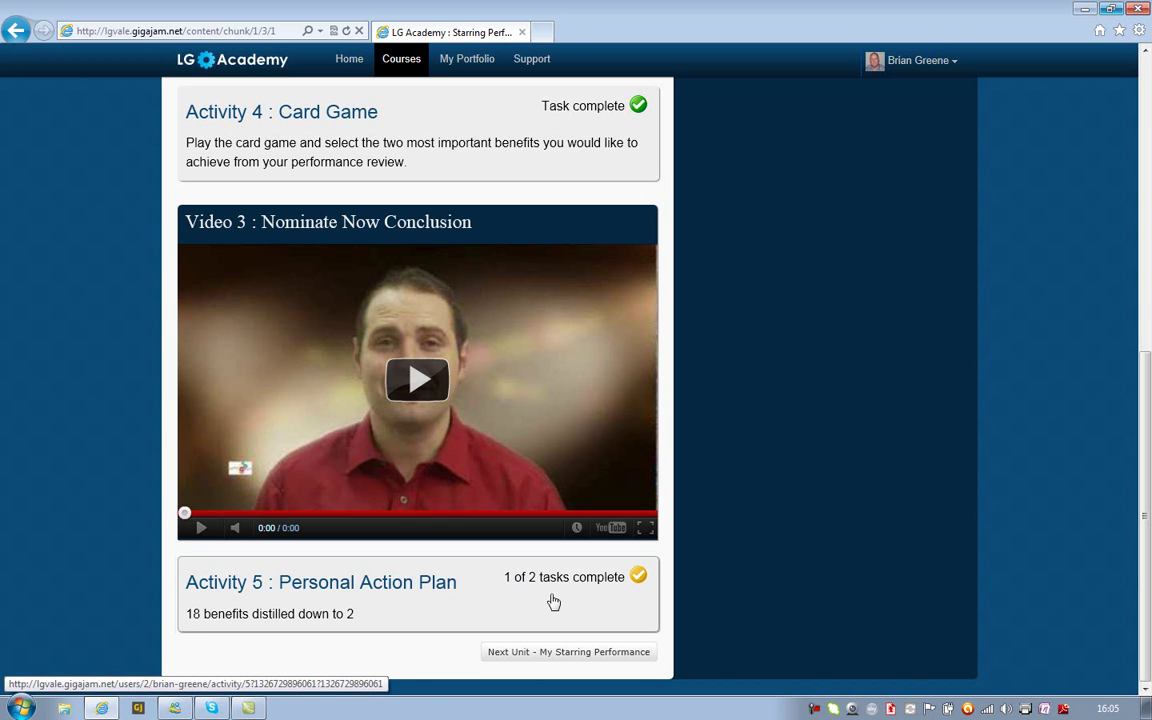
- Jump to Unit 6: Meet the Press and open its Activity 8 quiz
click(532, 651)
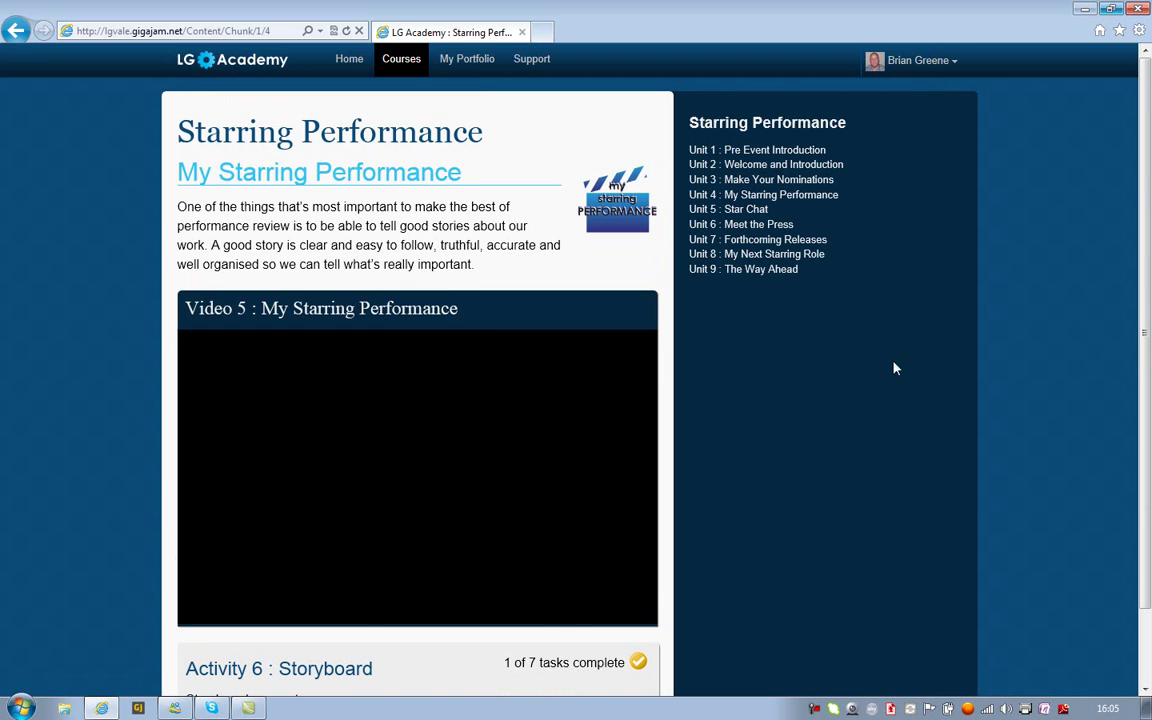
drag(1144, 192, 1136, 259)
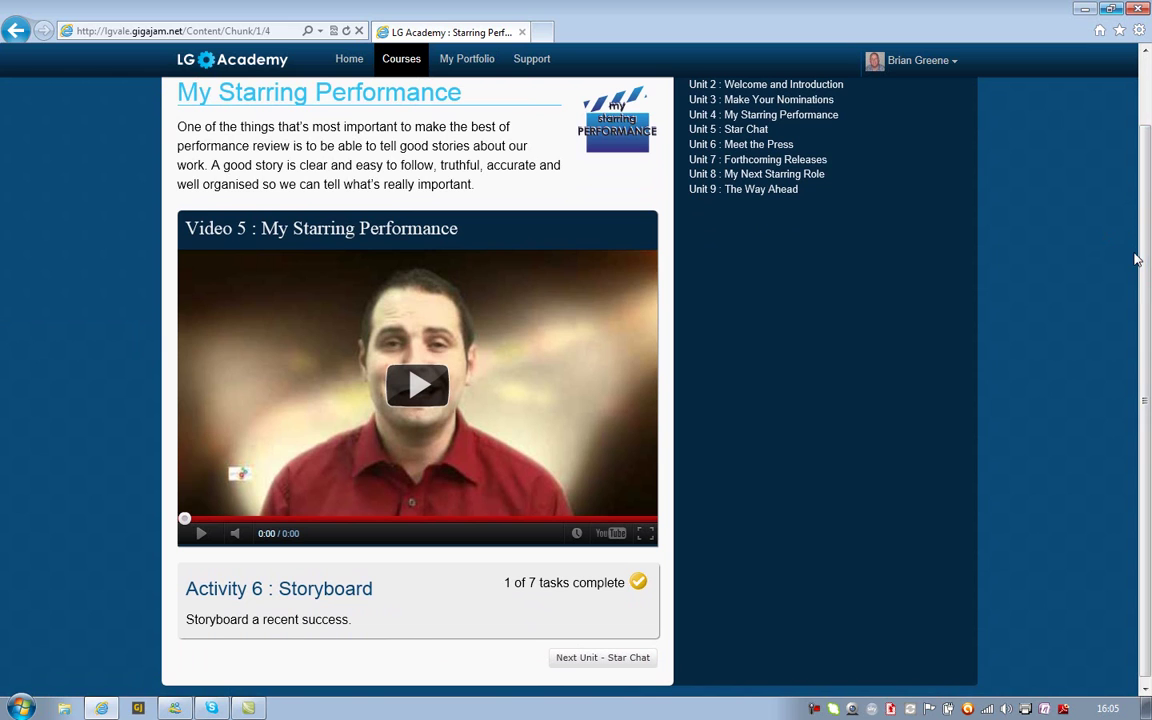
click(766, 146)
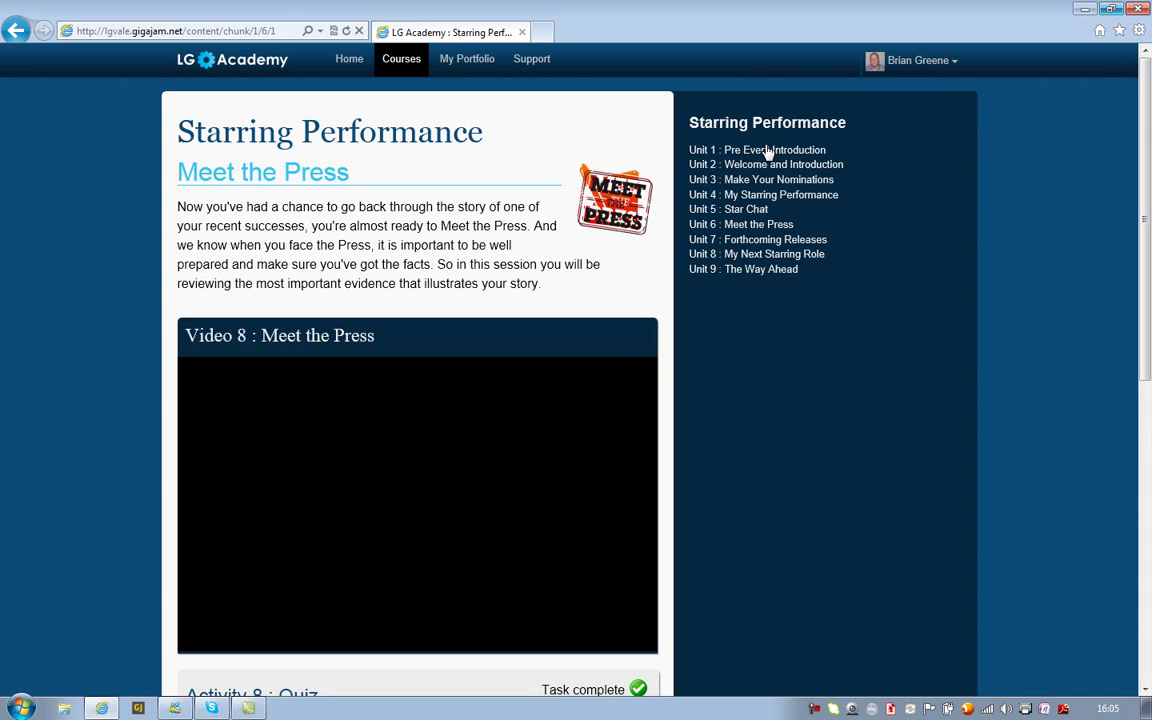
drag(1137, 170, 1140, 300)
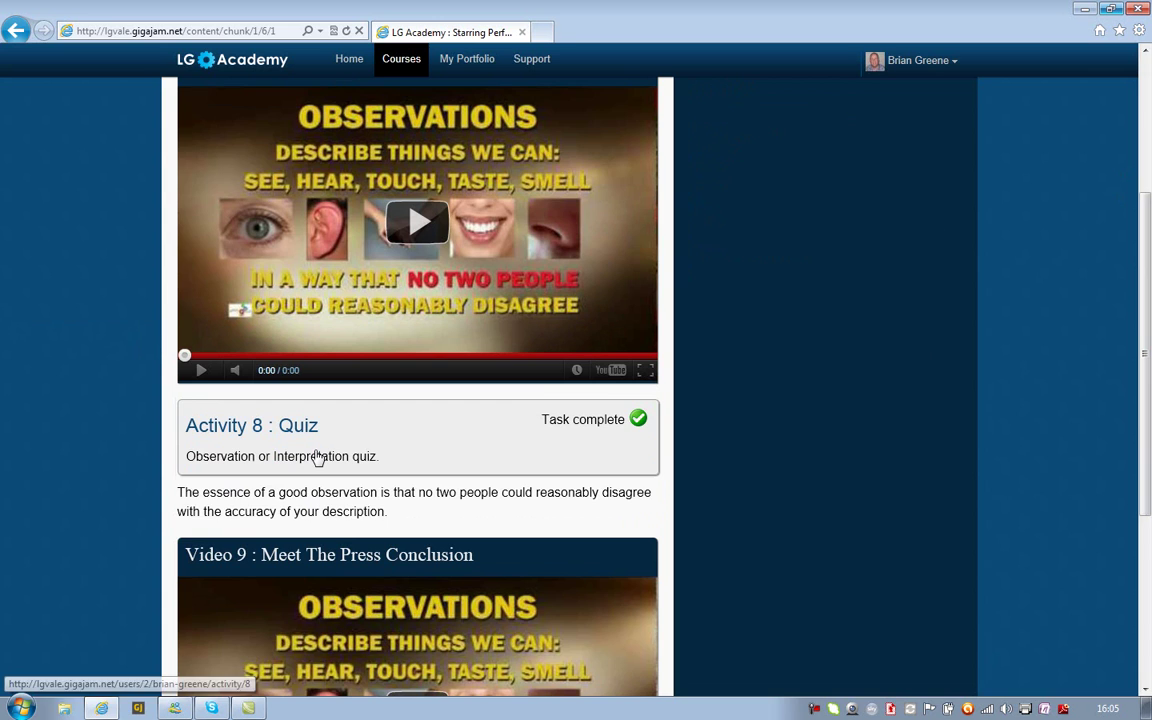
click(317, 456)
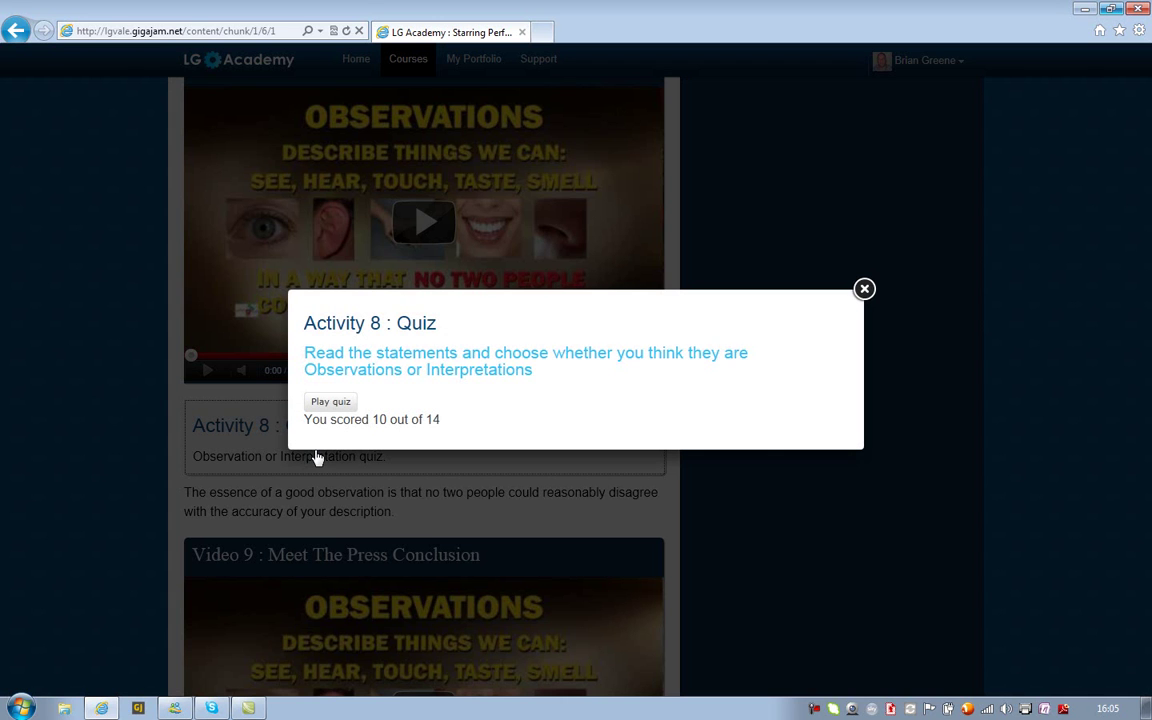
- Relaunch the quiz and classify the first statement as observation; hilarious film interpretation, Best Actor observation, loved performance and major hits interpretation
click(328, 402)
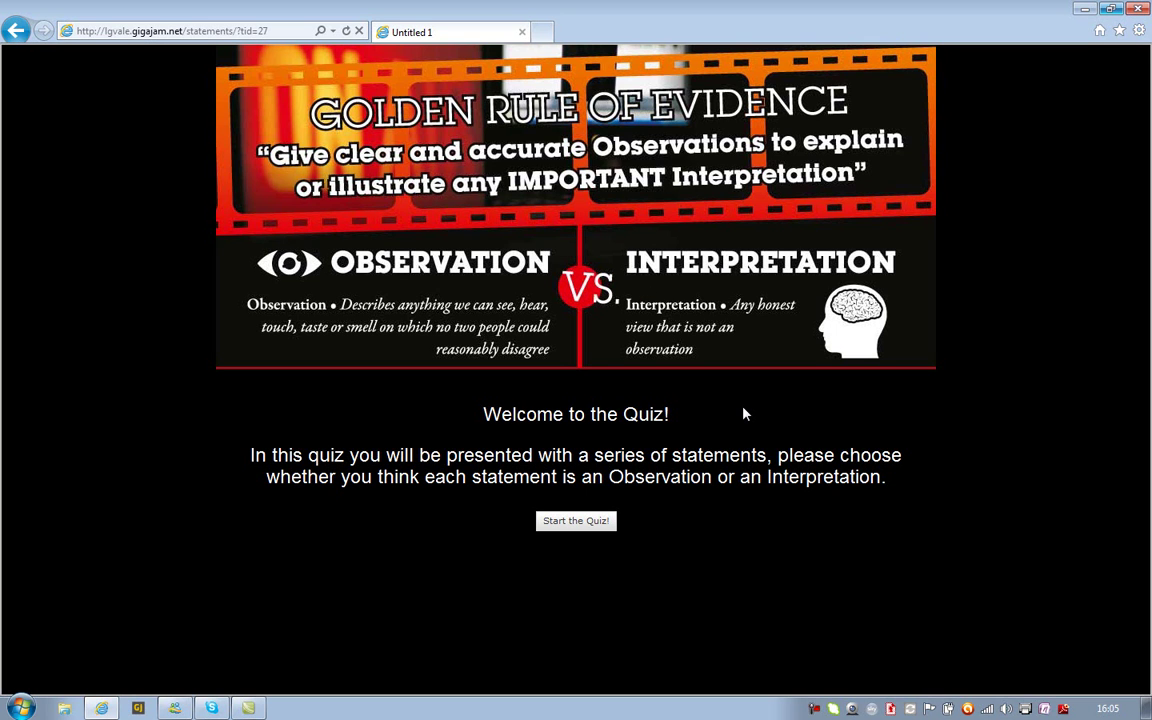
click(576, 521)
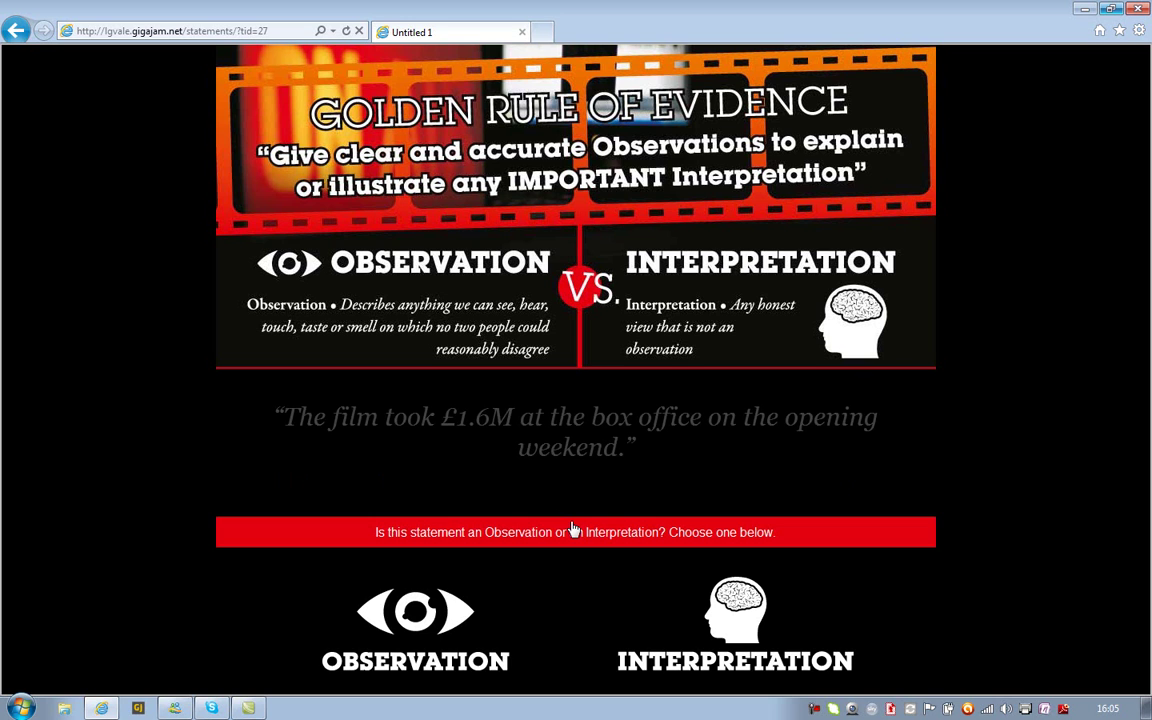
click(421, 617)
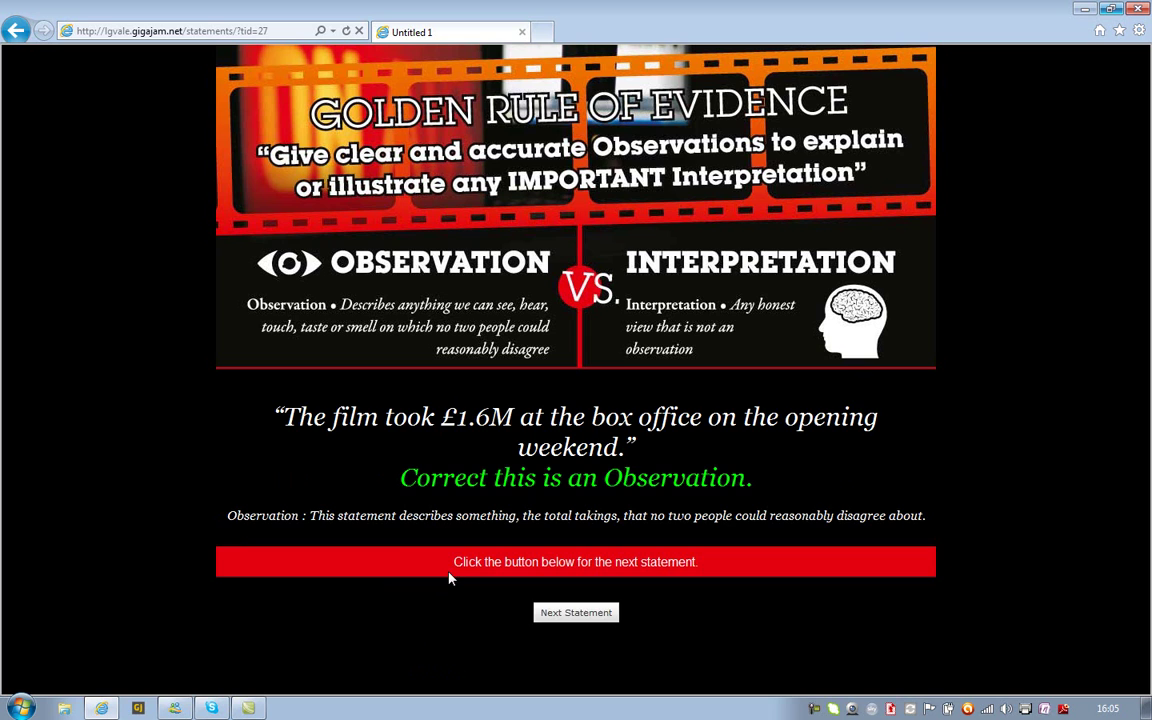
click(538, 613)
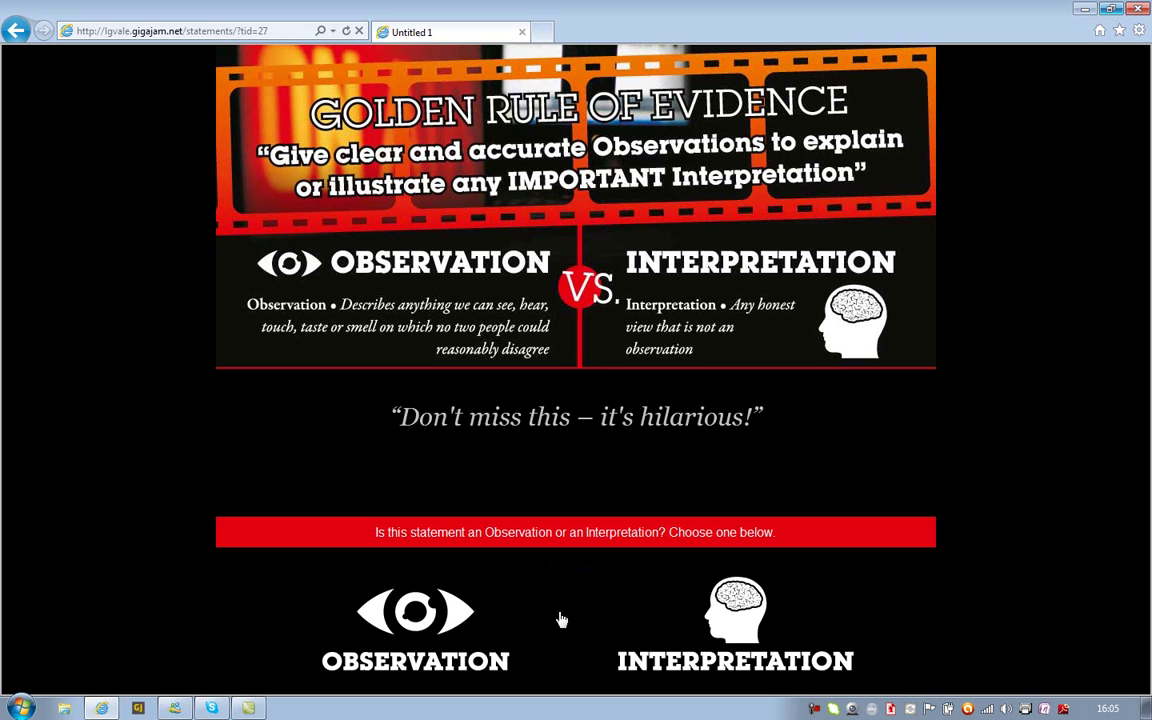
click(733, 618)
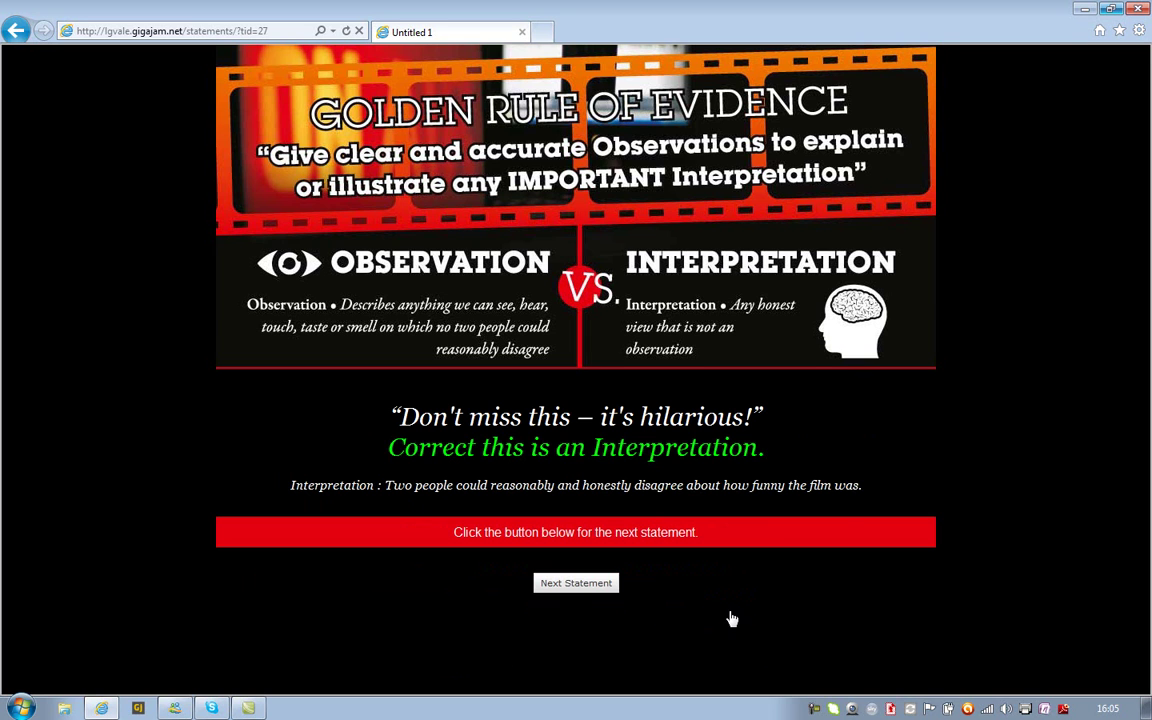
click(574, 585)
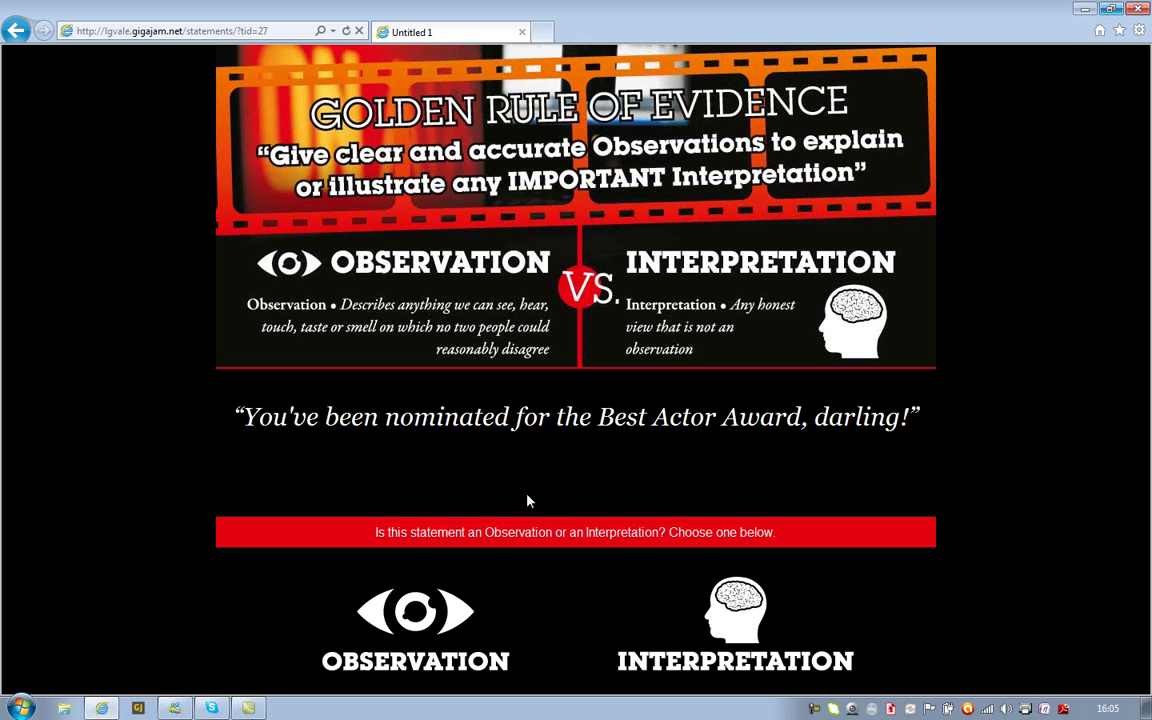
click(418, 618)
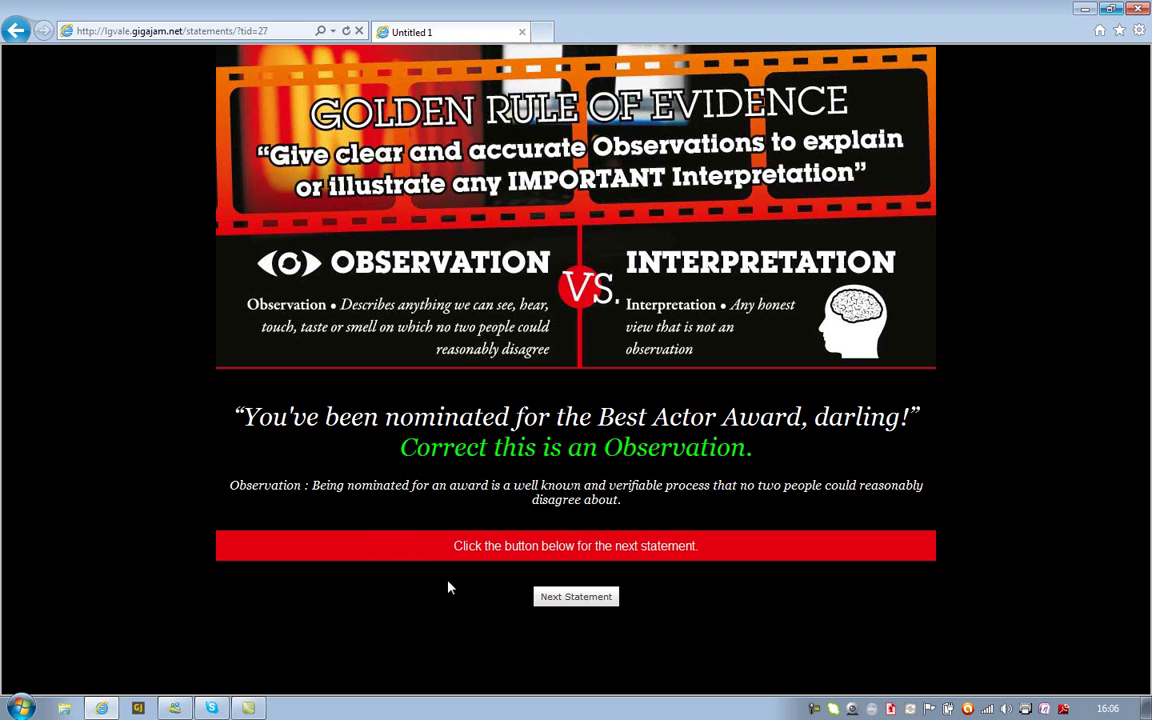
click(566, 597)
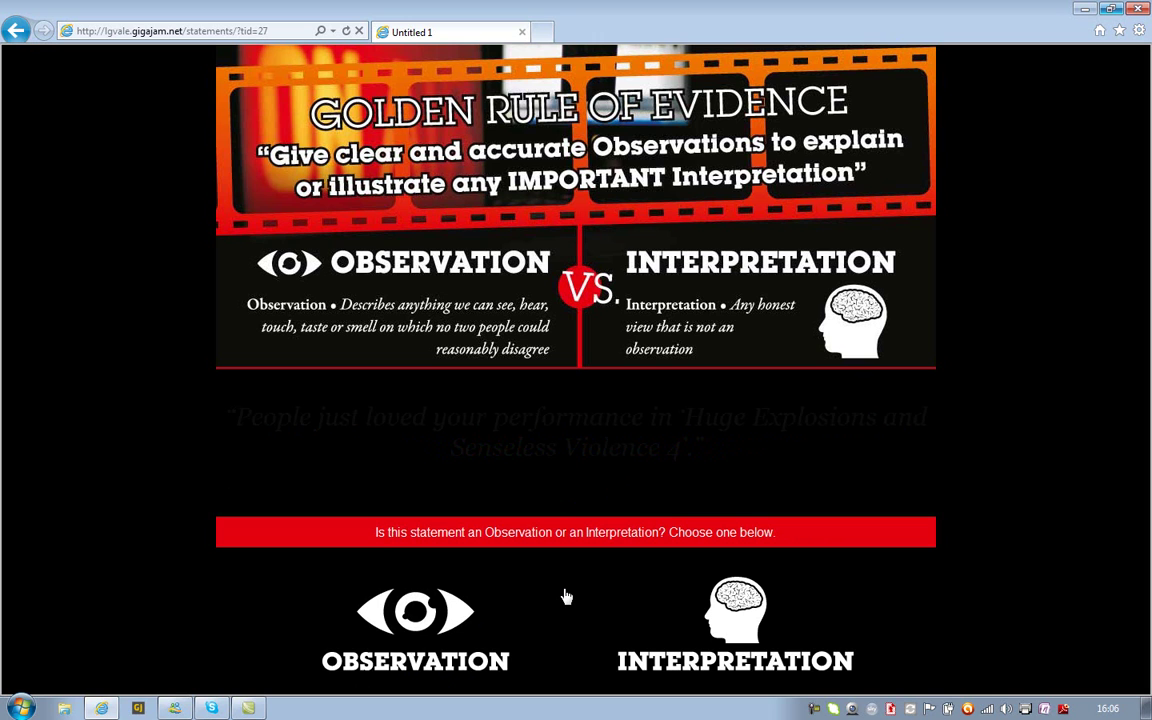
click(736, 618)
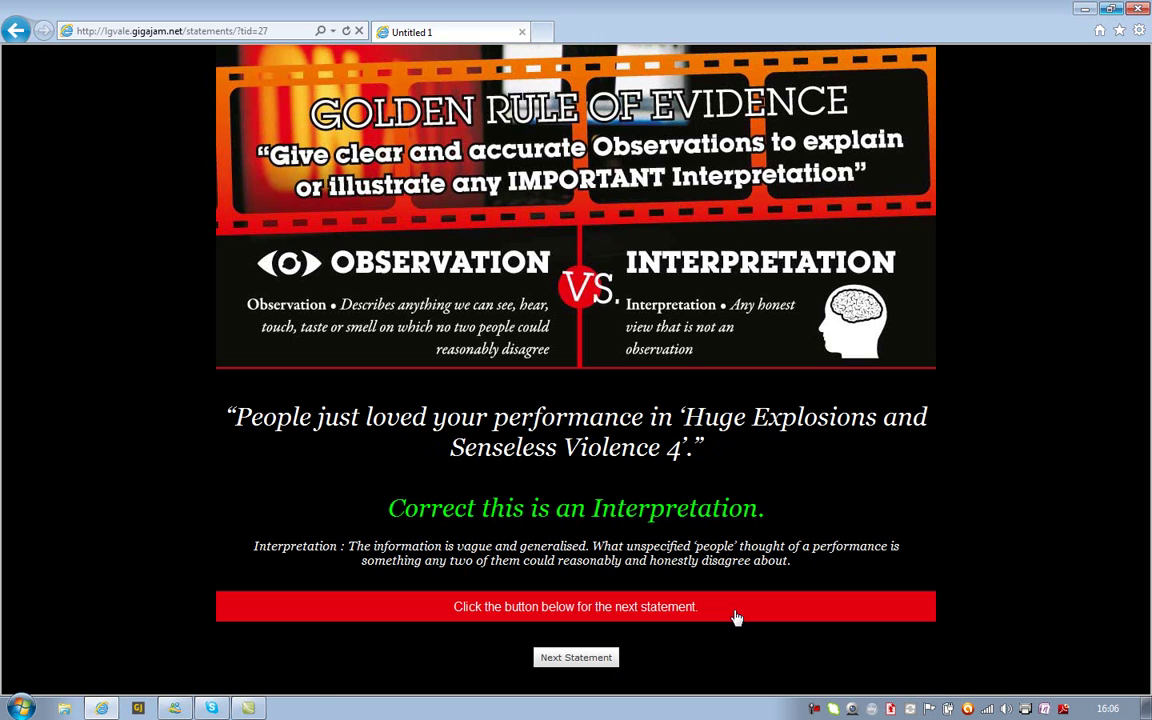
click(556, 659)
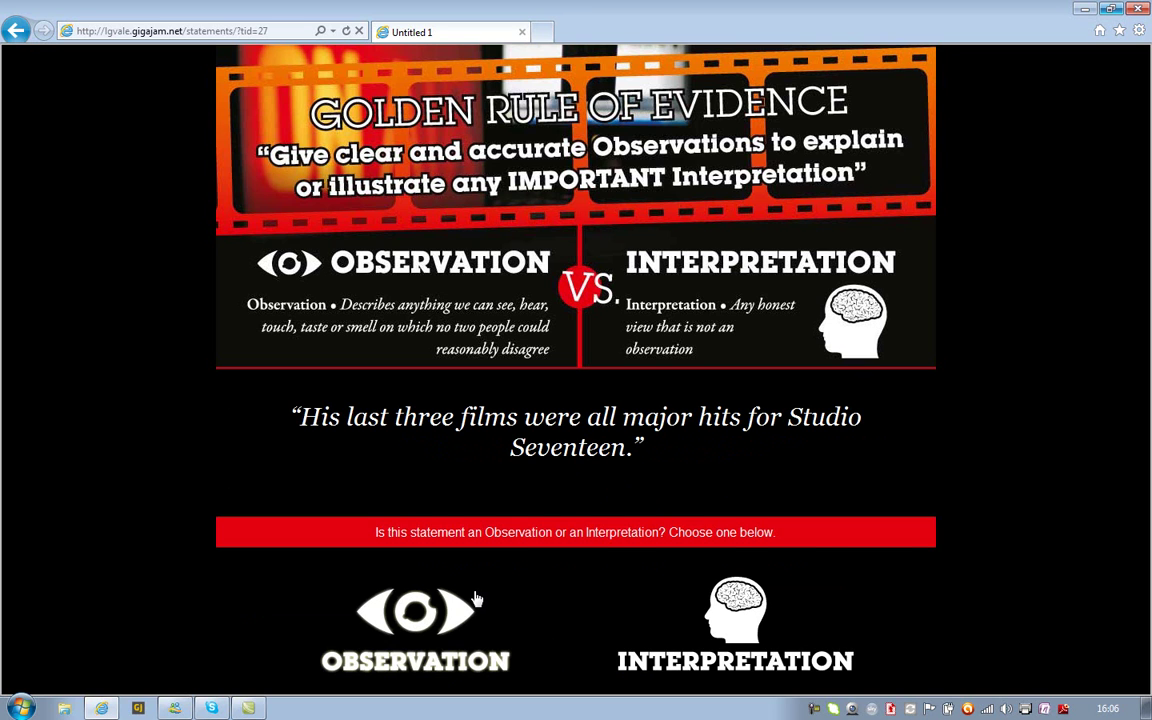
click(745, 615)
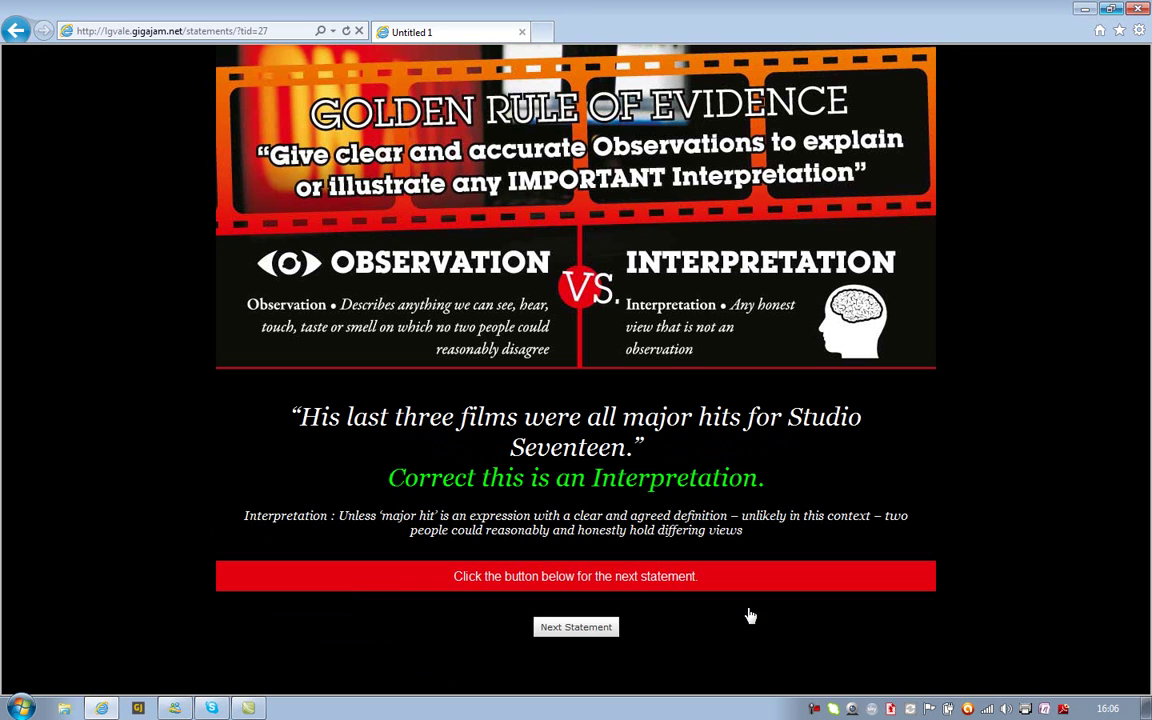
click(572, 626)
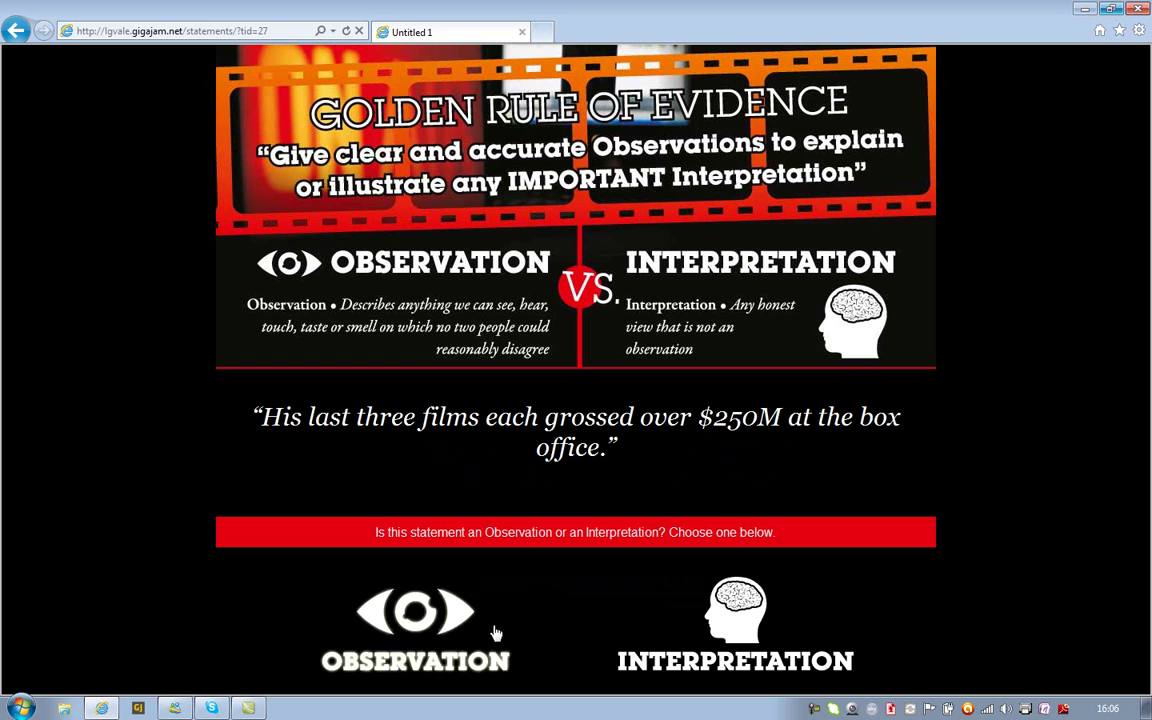
- Classify $250M box office observation, critic's rave interpretation, then observation, interpretation, co-star bust-up observation, lawsuit interpretation
click(410, 624)
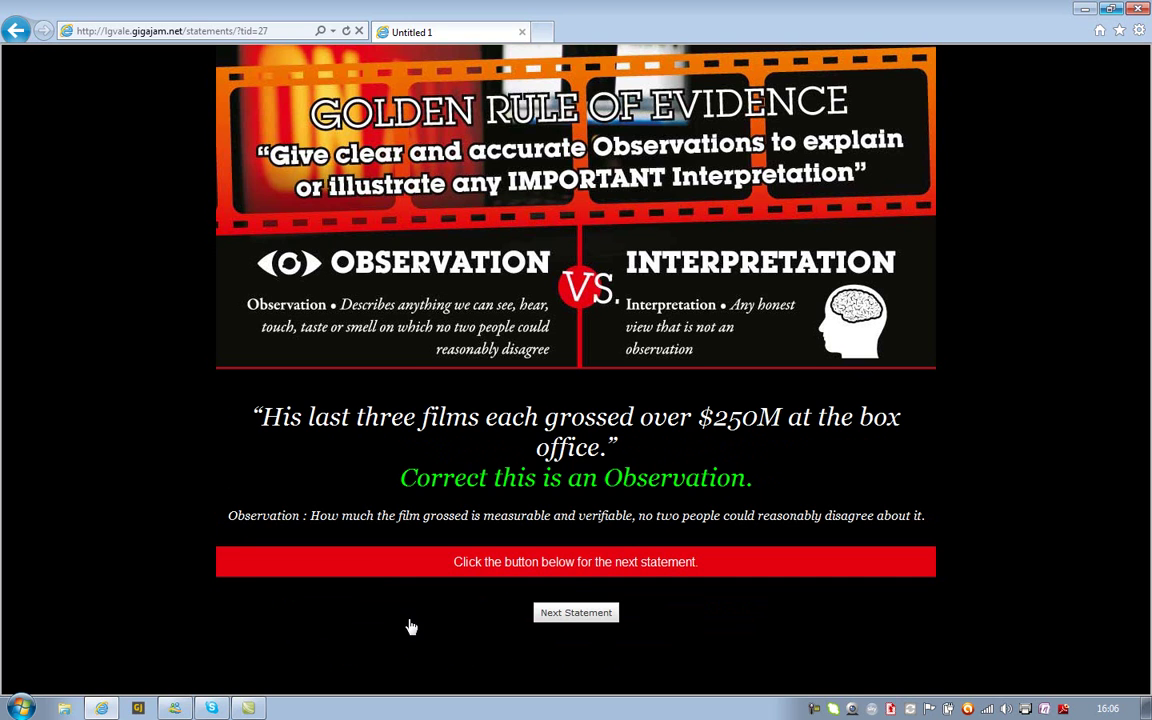
click(572, 620)
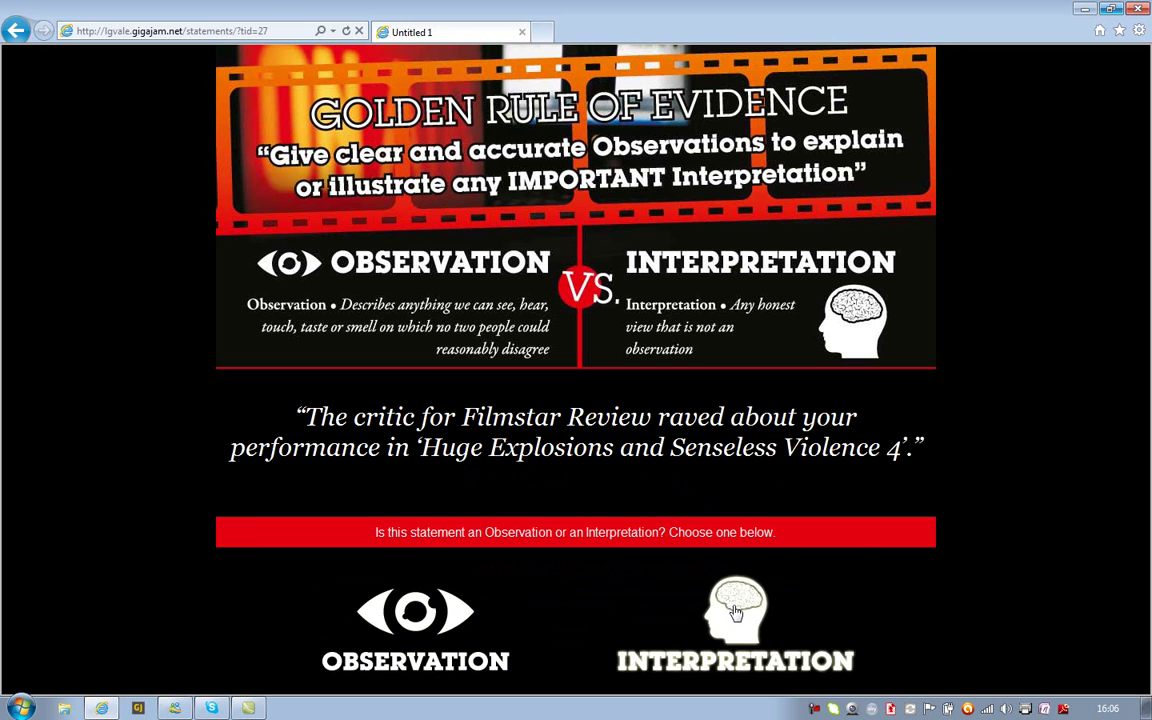
click(728, 608)
click(585, 628)
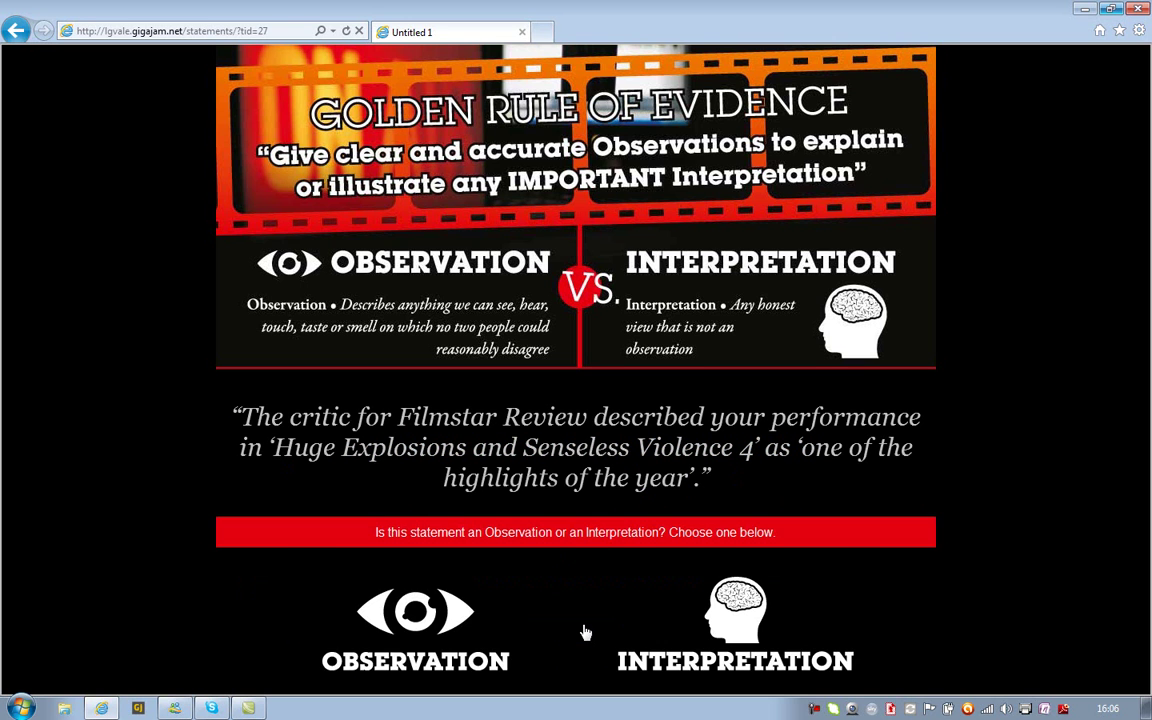
click(440, 620)
click(555, 672)
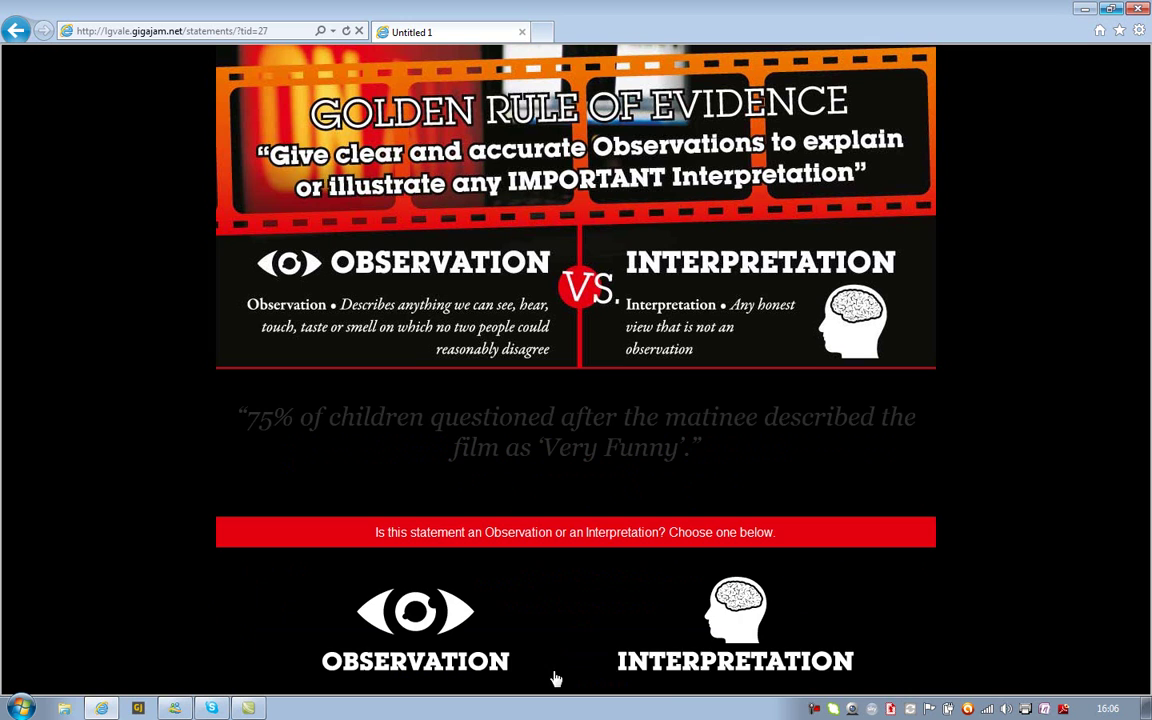
click(735, 615)
click(590, 625)
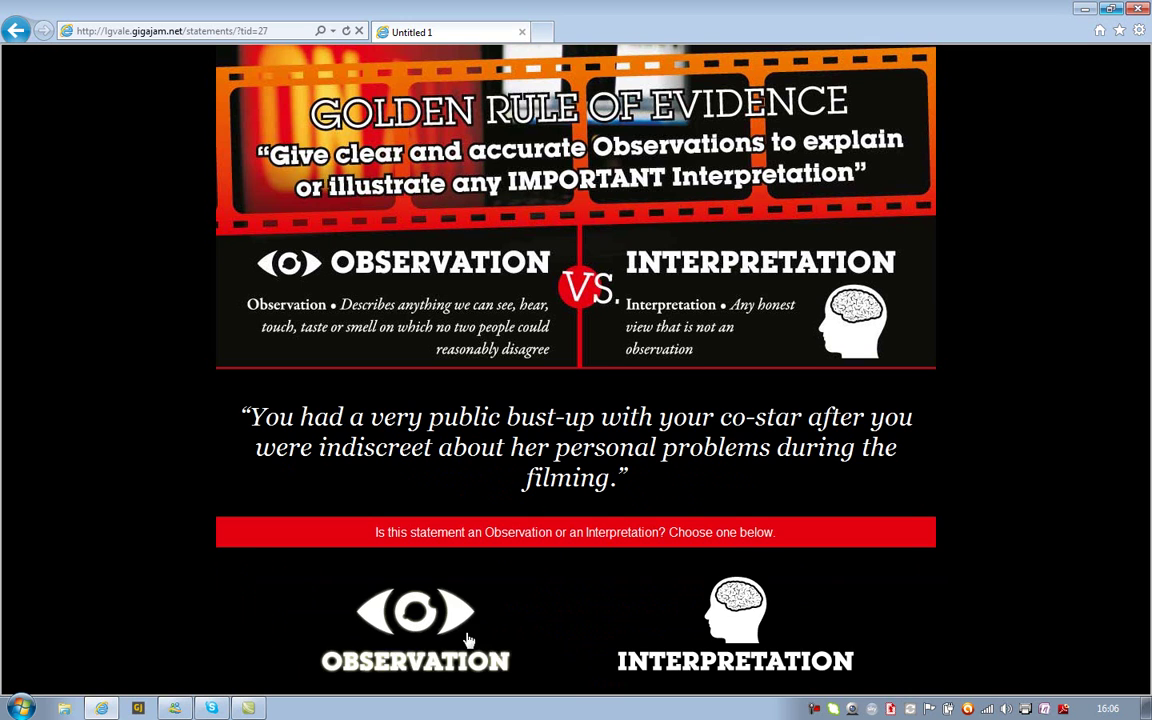
click(415, 615)
click(570, 656)
click(710, 635)
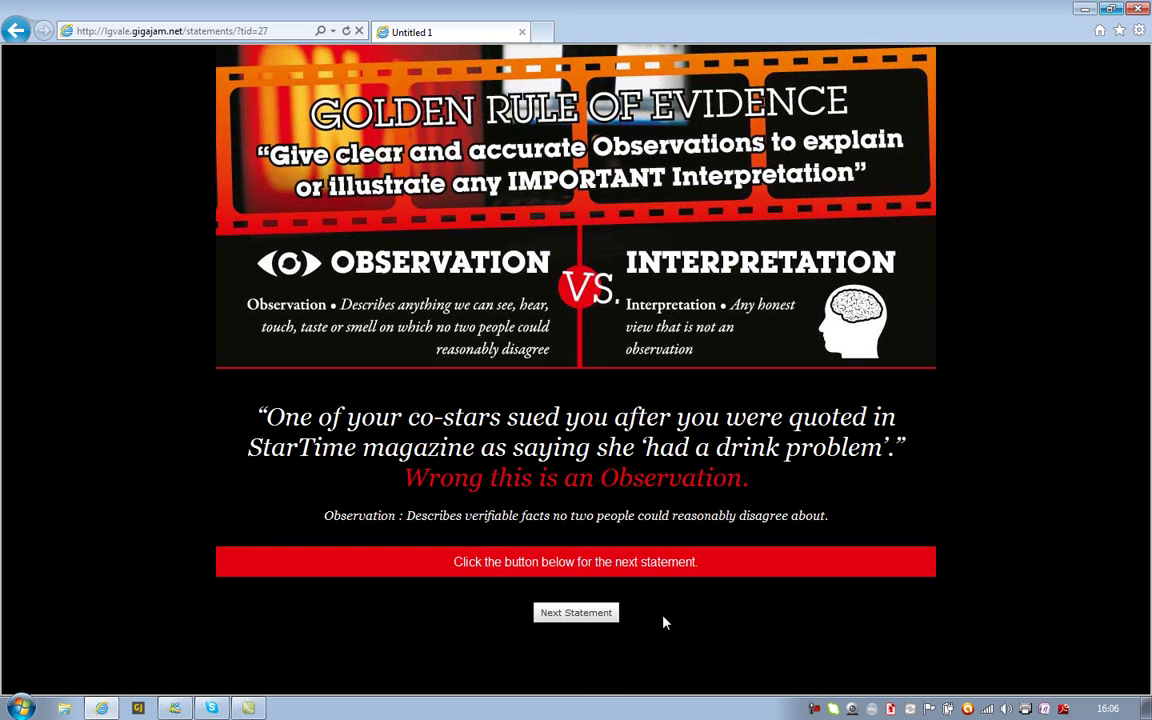
click(595, 622)
- Classify the final statements, including 31 countries as observation, then submit the 9/14 result
click(476, 650)
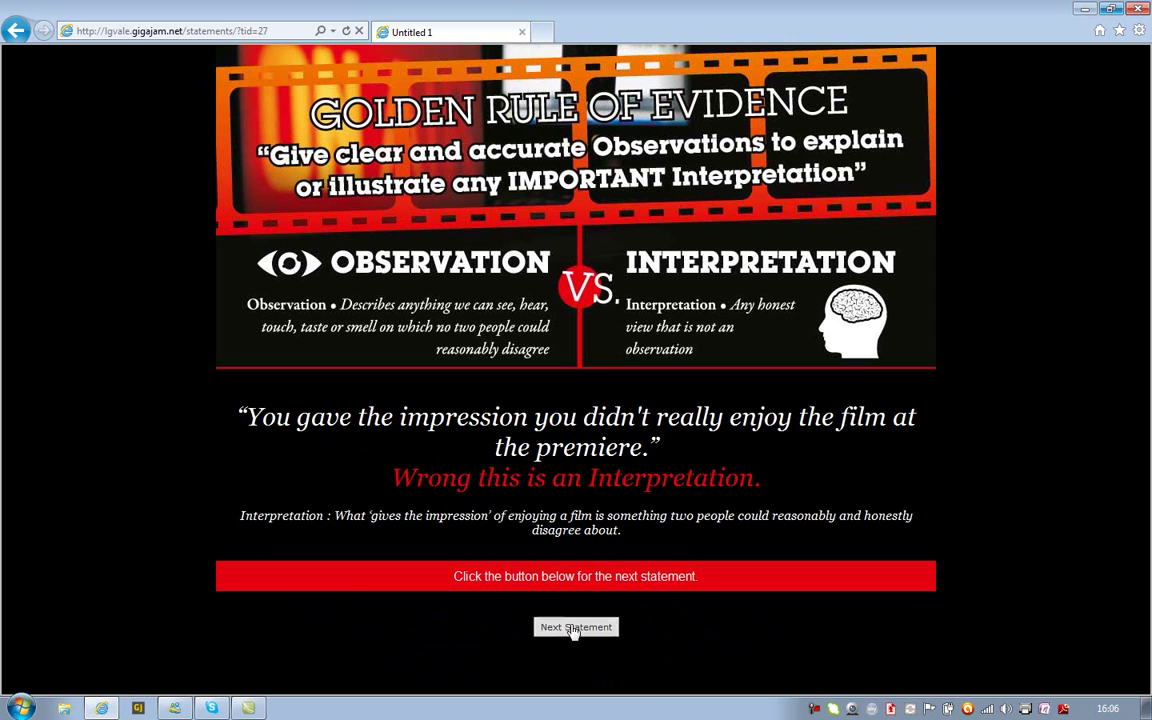
click(571, 625)
click(730, 620)
click(553, 662)
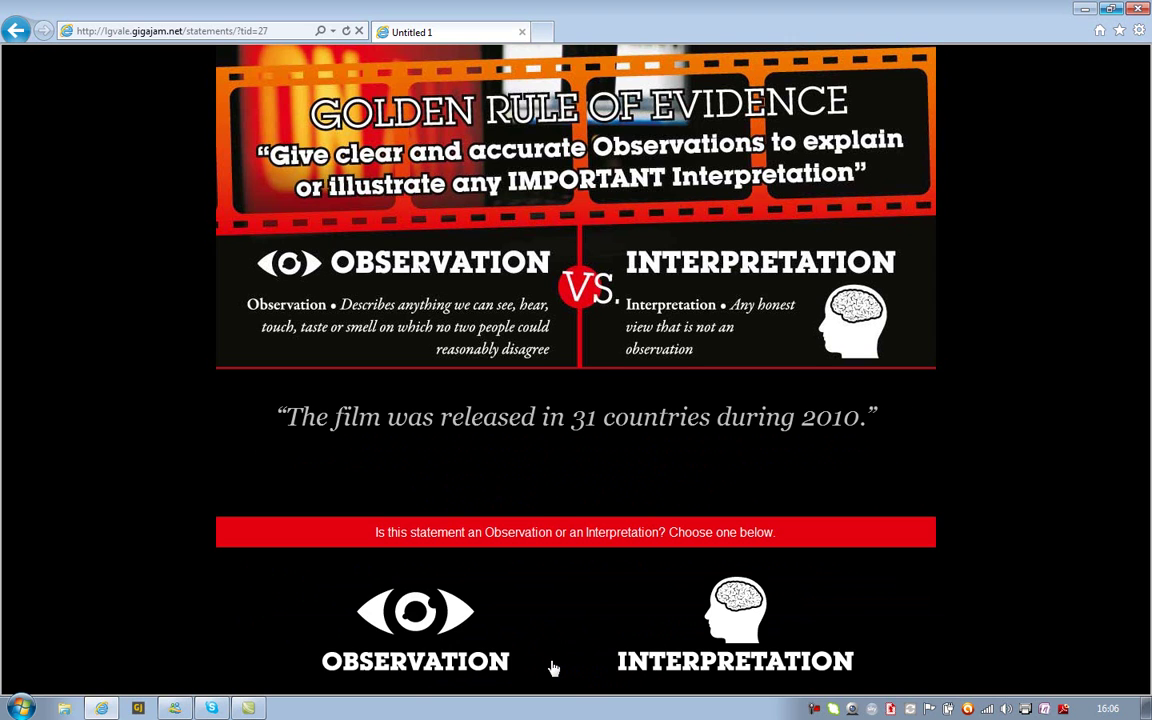
click(415, 615)
click(553, 585)
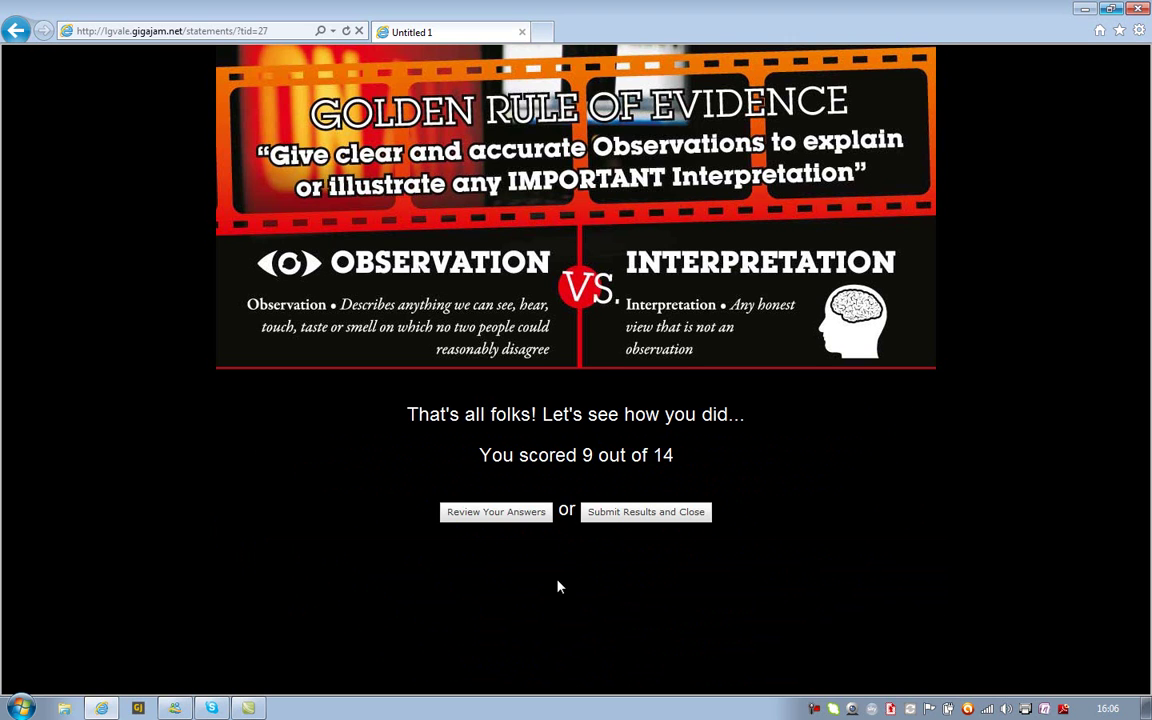
click(622, 519)
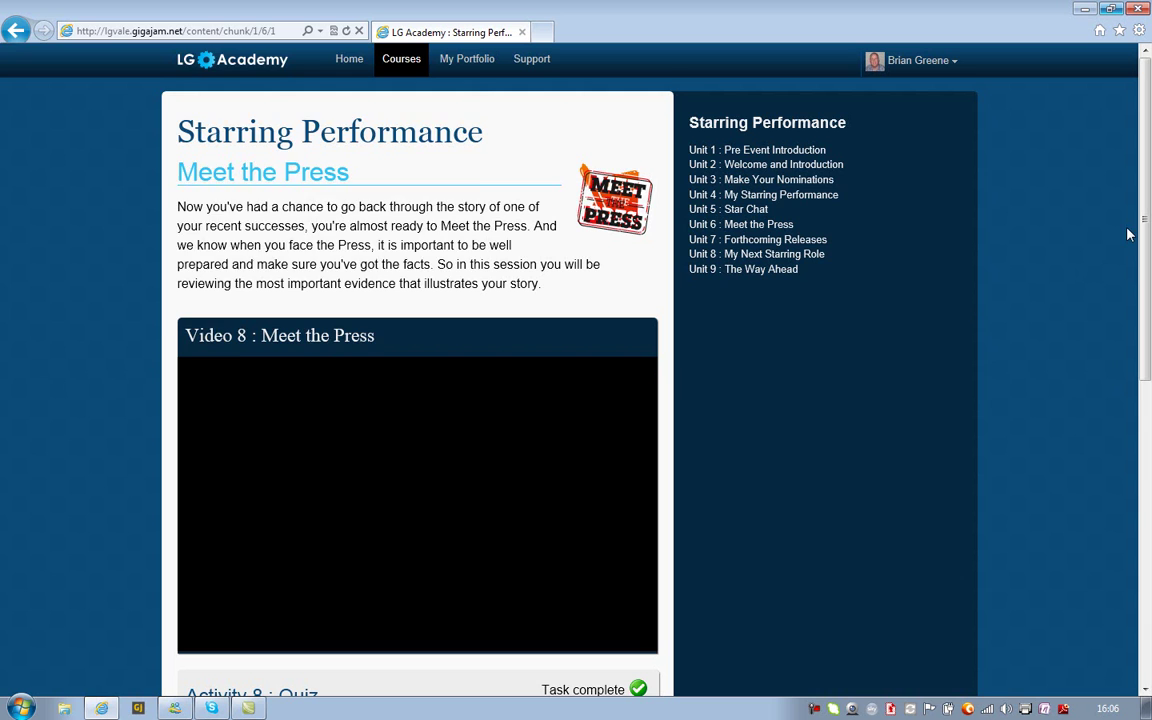
- Confirm Activity 8 shows Task complete on Meet the Press, then go to My Portfolio
scroll(1143, 323, down, 1)
scroll(1143, 323, down, 5)
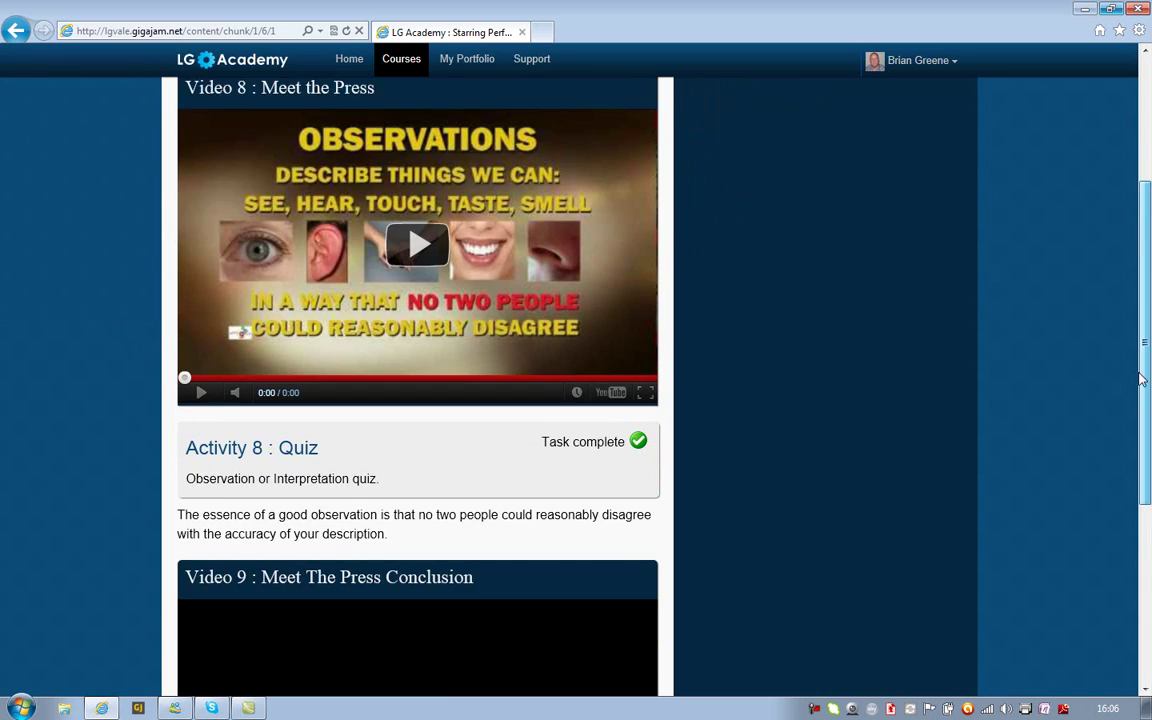
scroll(1136, 444, down, 1)
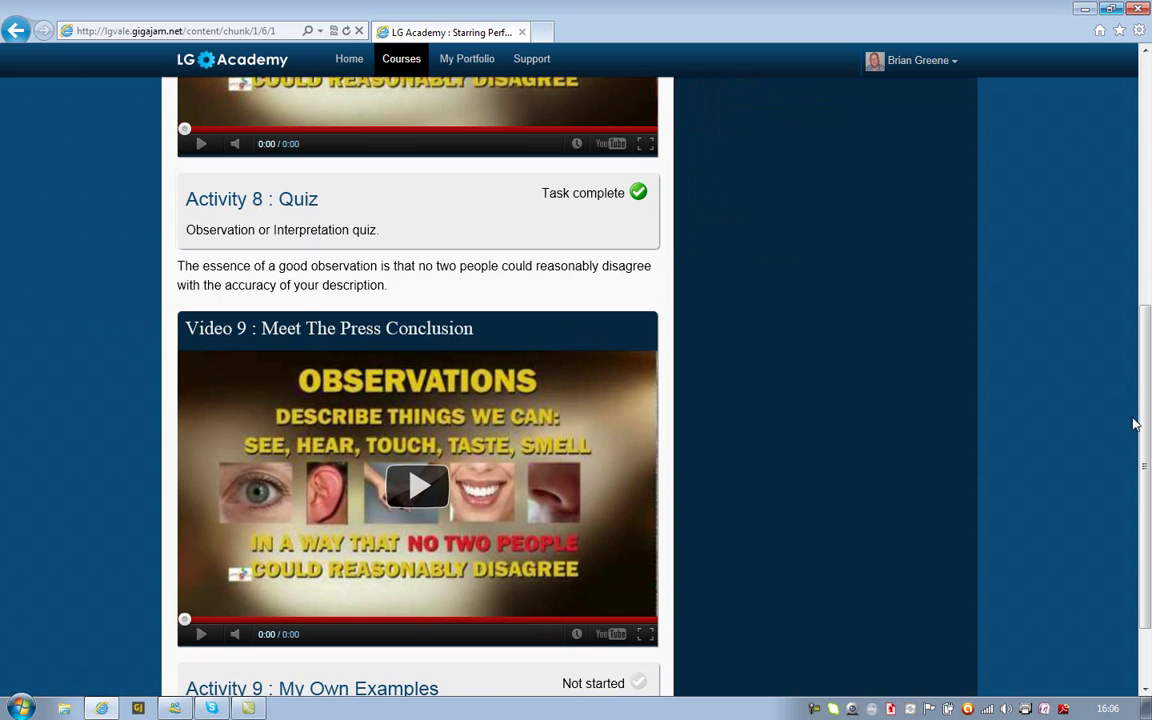
drag(1146, 358, 1146, 128)
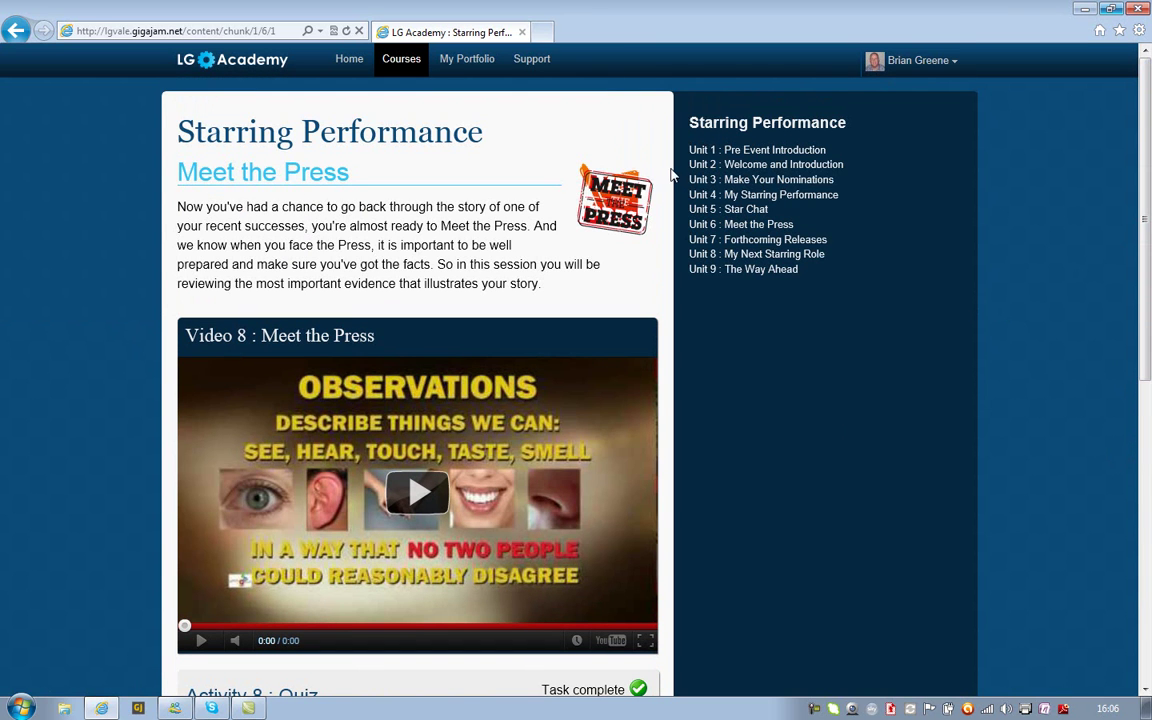
click(462, 61)
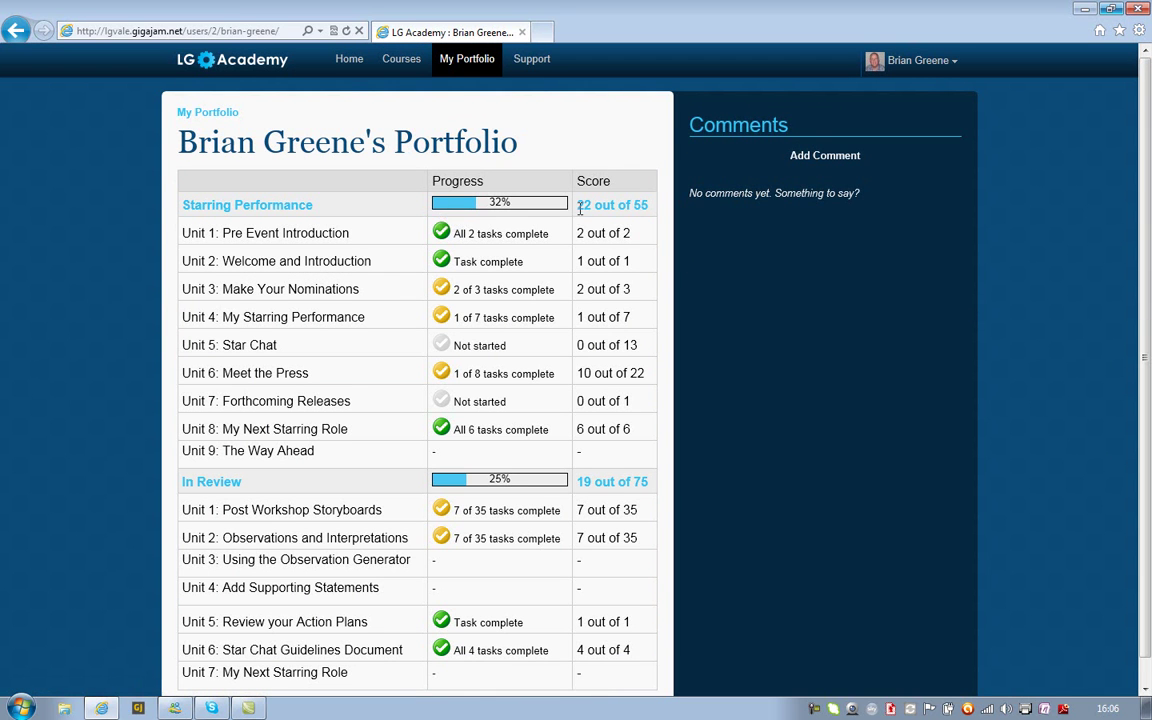
drag(578, 206, 645, 224)
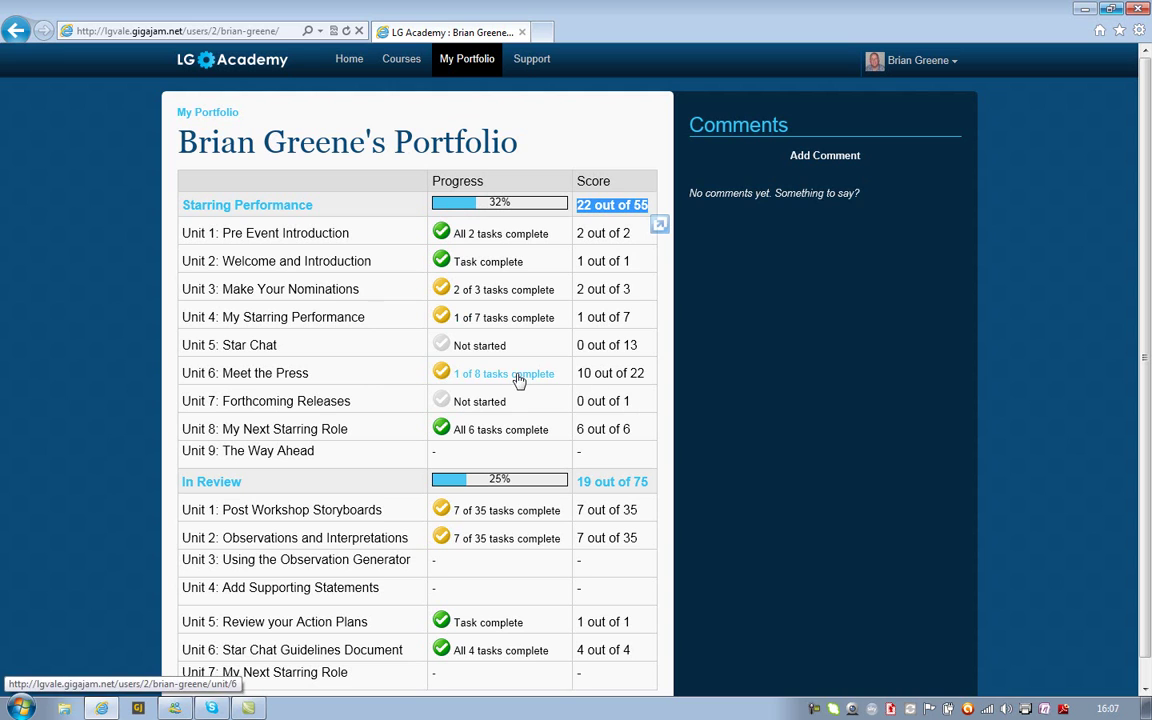
drag(580, 373, 595, 378)
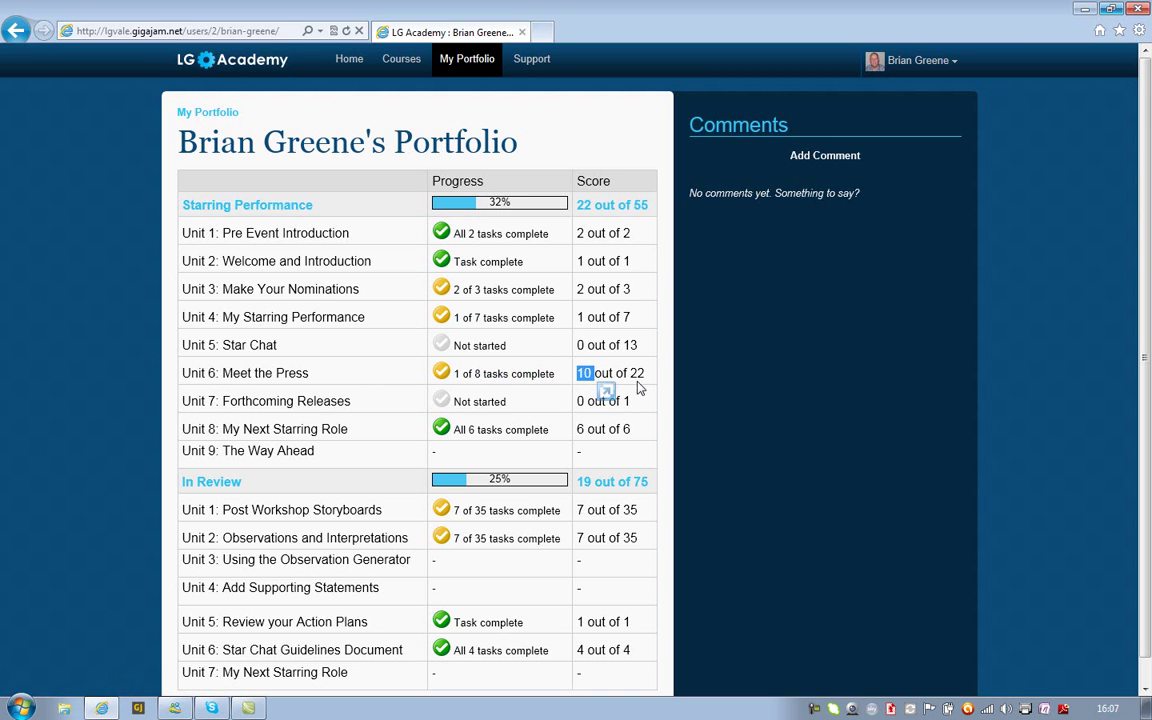
double_click(637, 373)
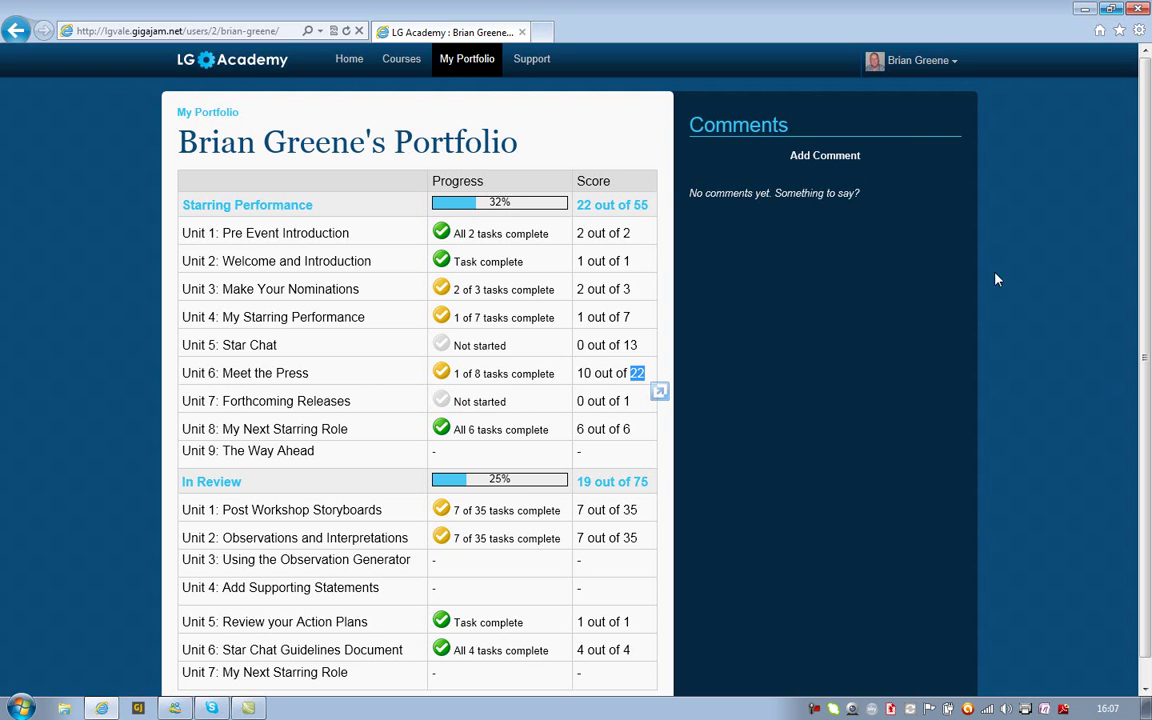
scroll(1140, 208, down, 1)
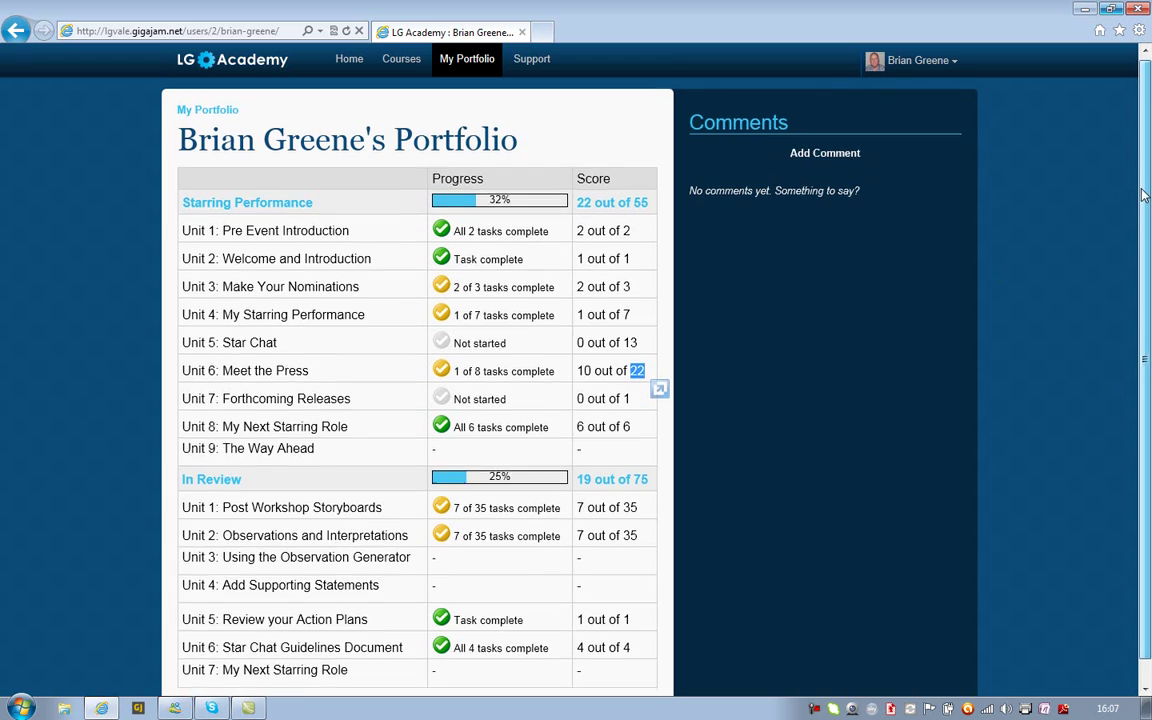
drag(1143, 208, 1143, 219)
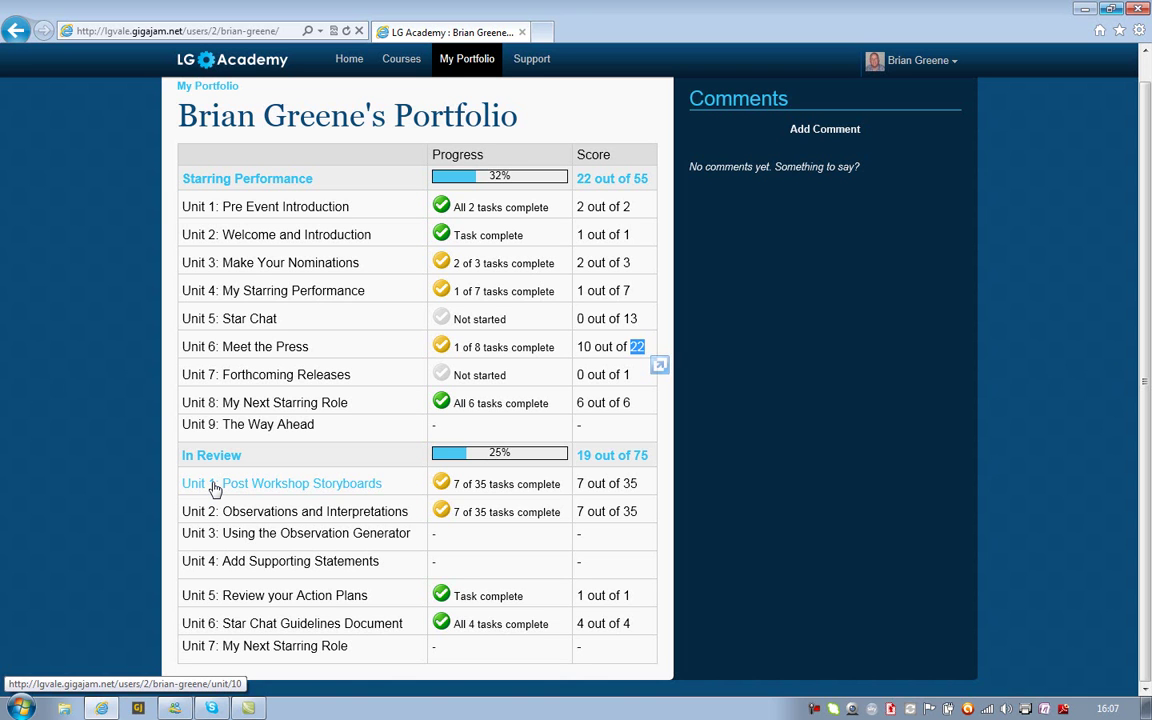
- Open In Review's Post Workshop Storyboards unit and re-save the 1st Storyboard activity
click(255, 490)
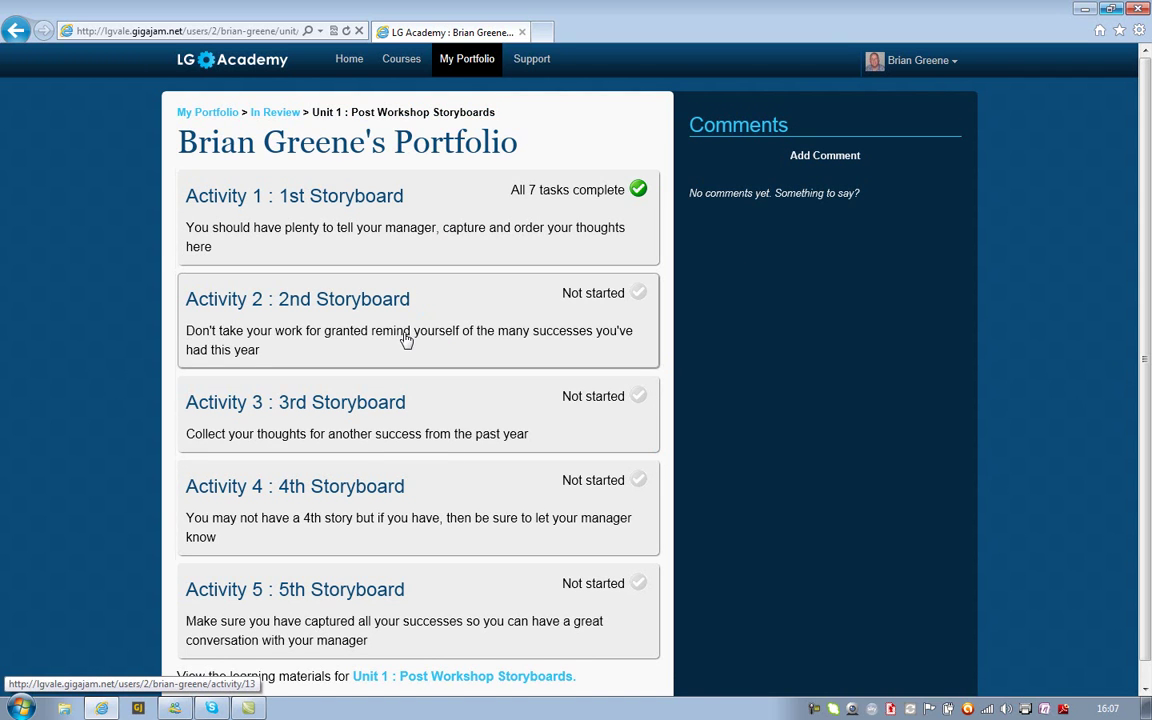
click(425, 233)
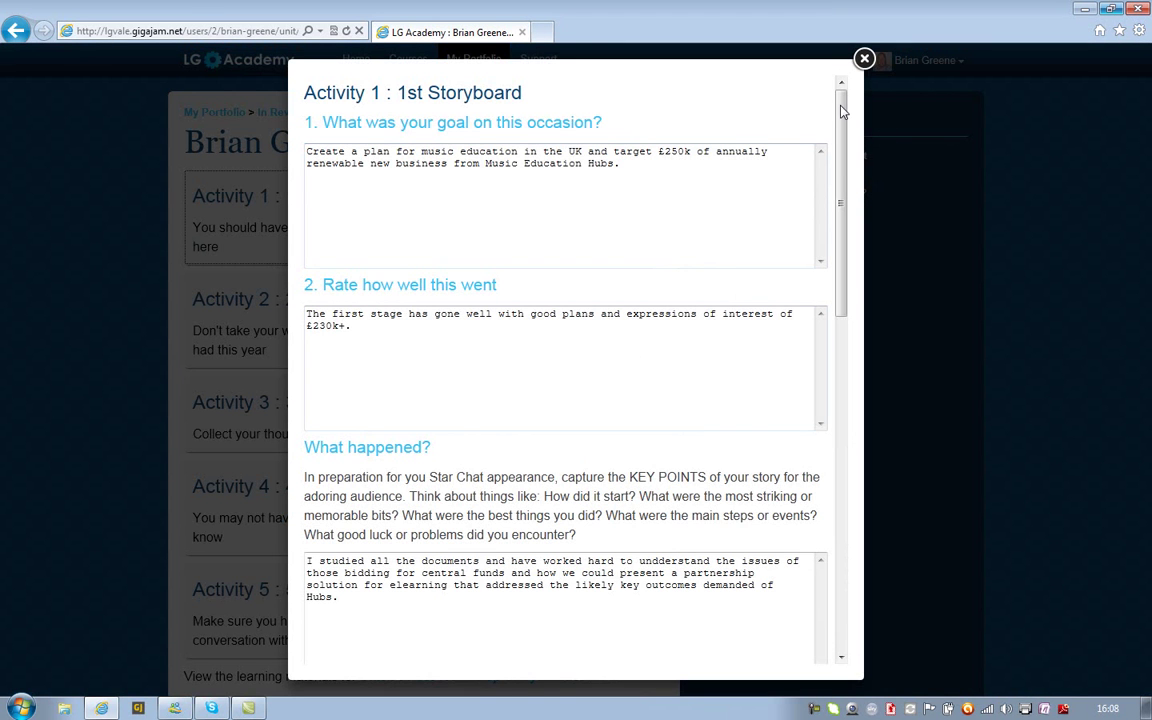
drag(841, 108, 830, 483)
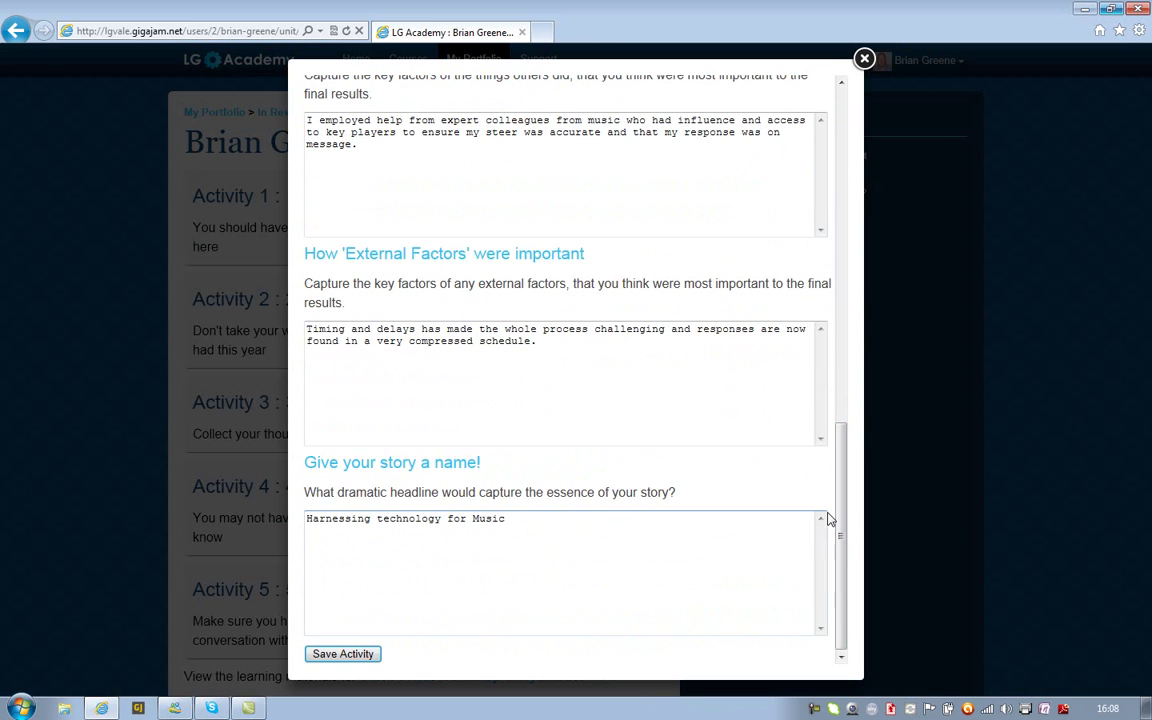
click(345, 655)
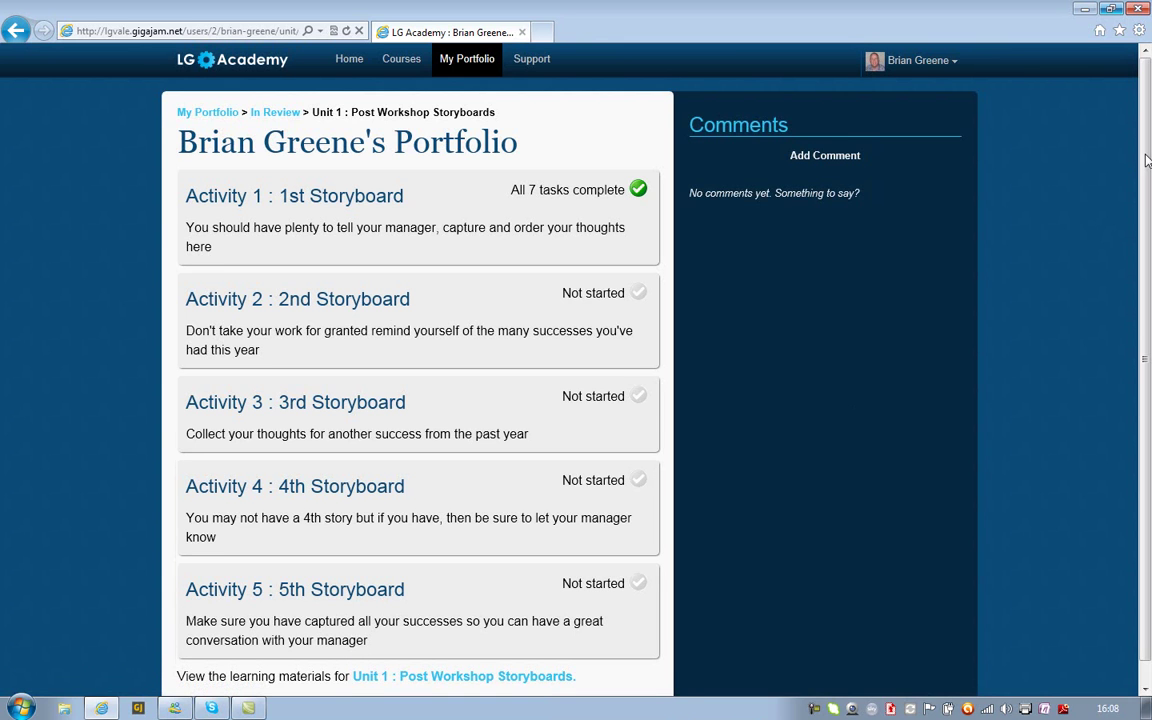
- Open the In Review course page and scroll through its introduction and course units
scroll(1140, 275, down, 1)
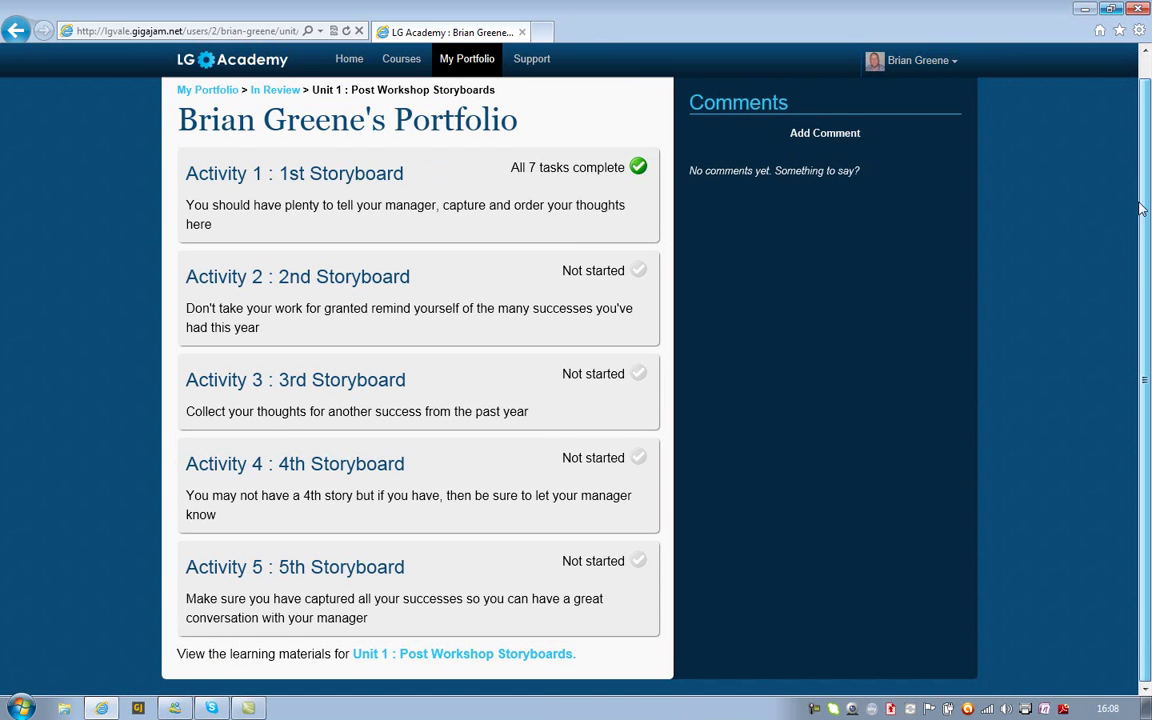
scroll(1142, 176, up, 1)
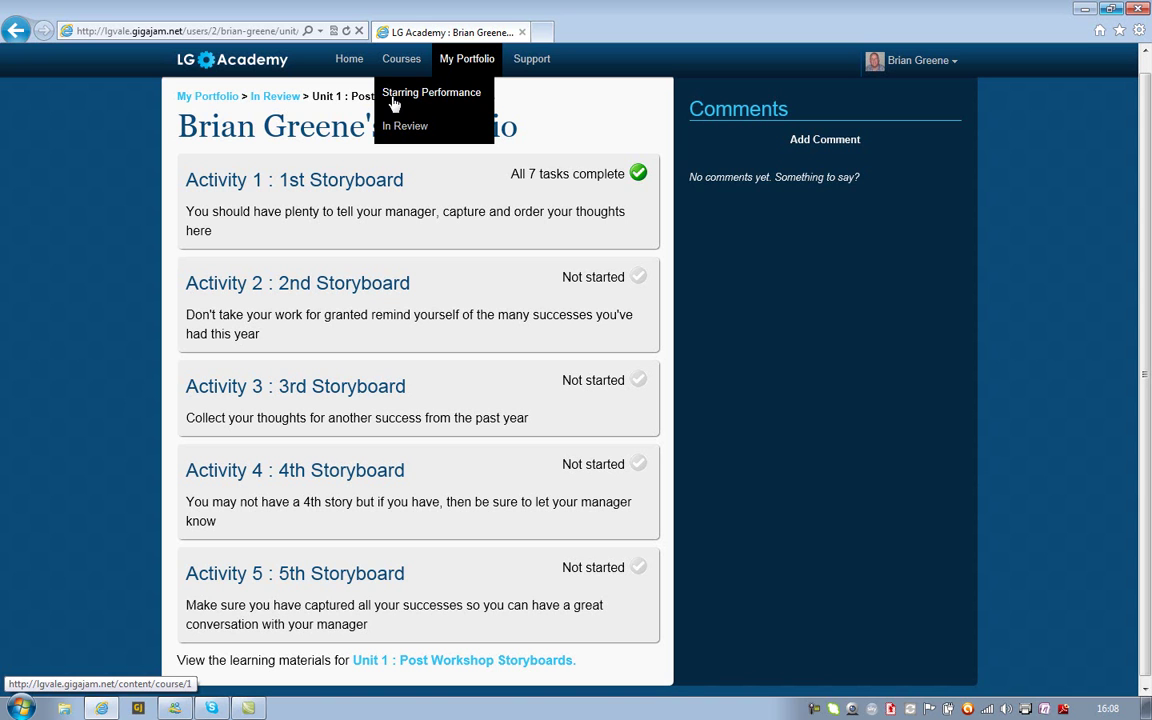
click(395, 129)
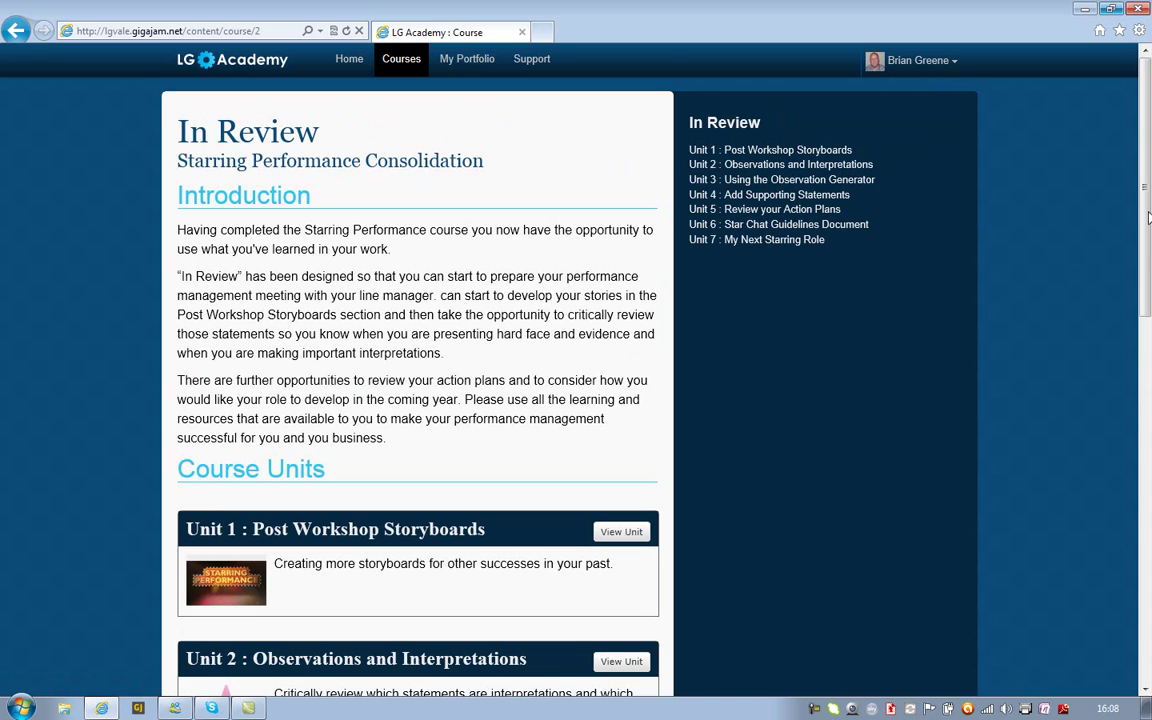
drag(1148, 217, 1110, 570)
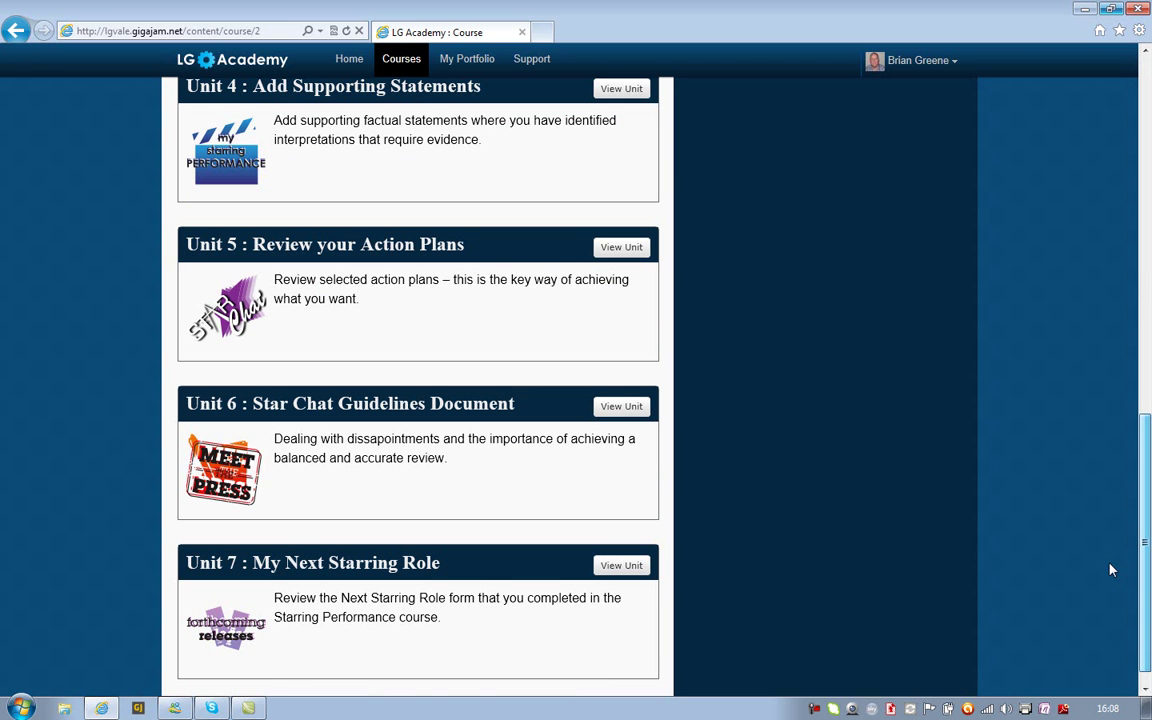
drag(1110, 570, 1126, 443)
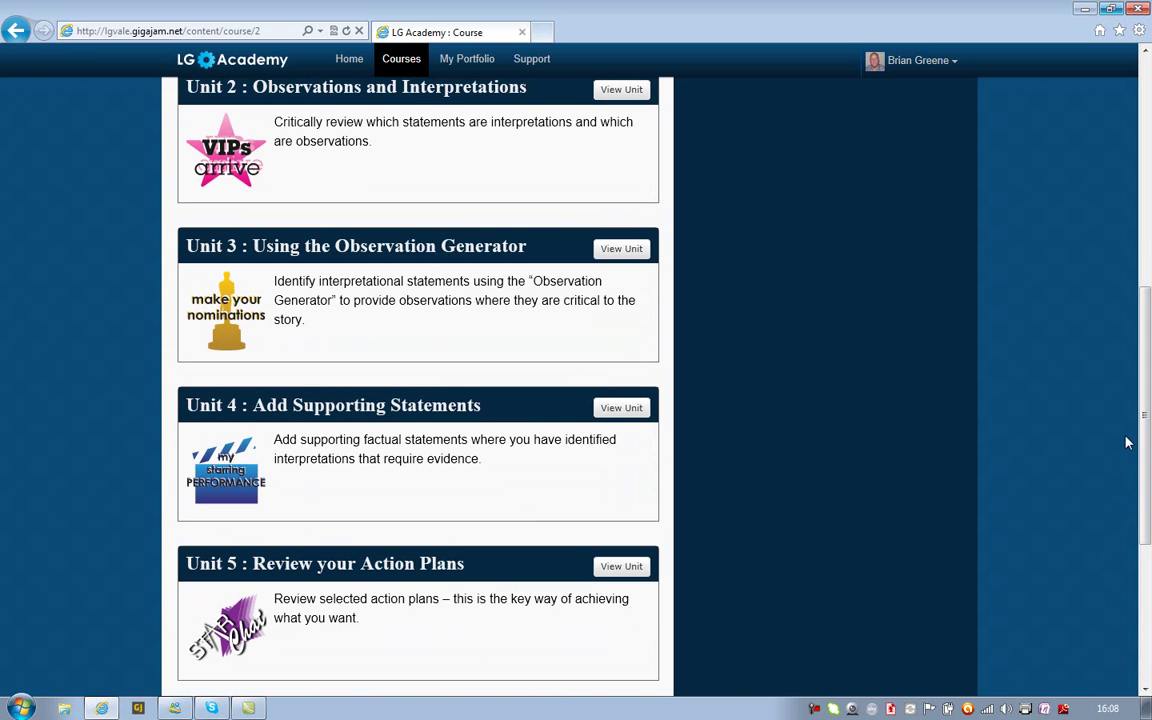
scroll(1130, 443, down, 3)
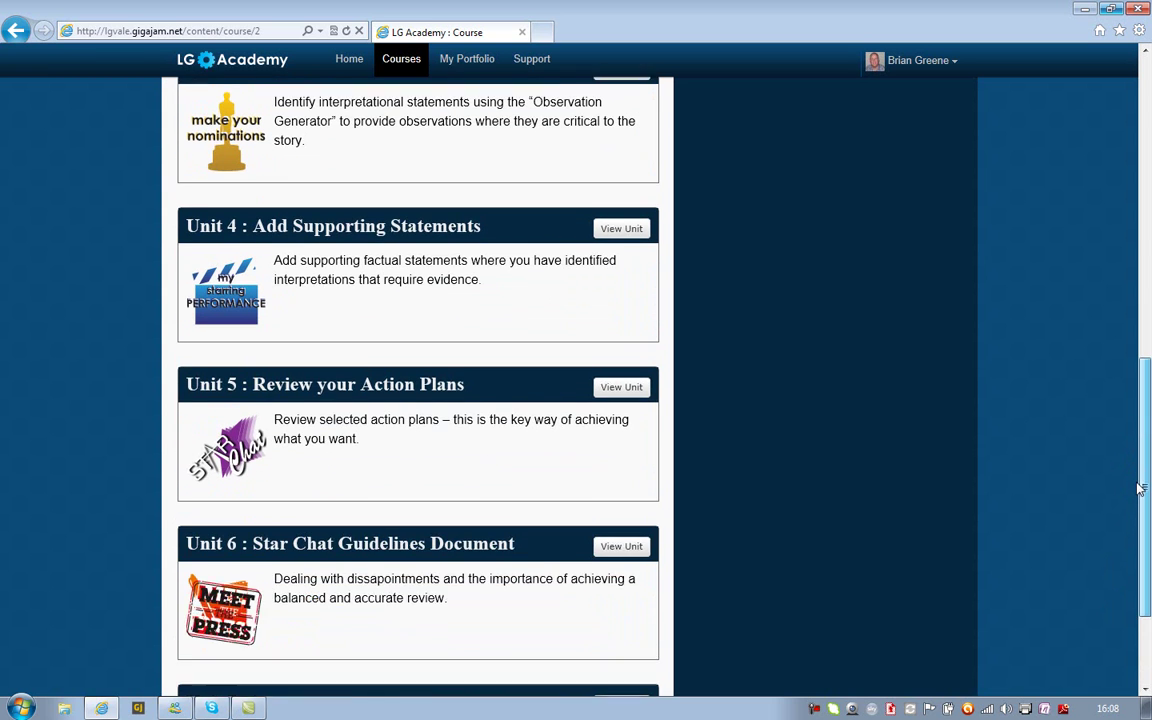
drag(1137, 443, 1133, 165)
- Back on My Portfolio, draft a comment: 'I am enjoying the process and it is clear I need to understand…'
click(469, 61)
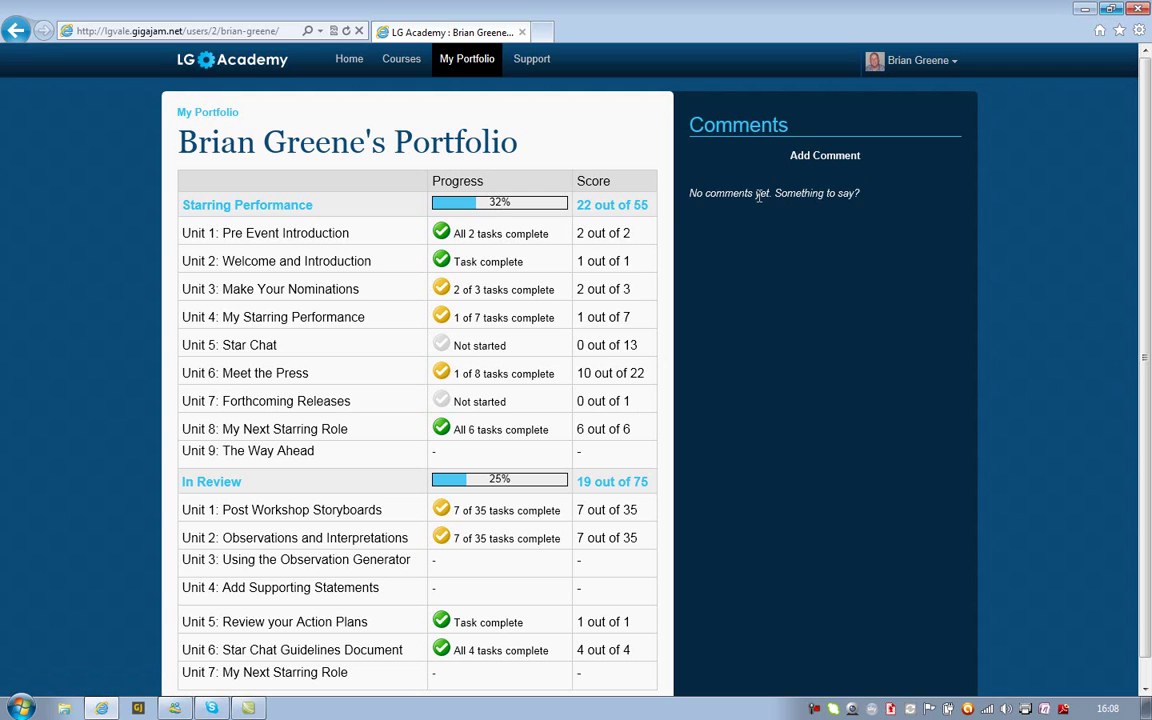
click(812, 160)
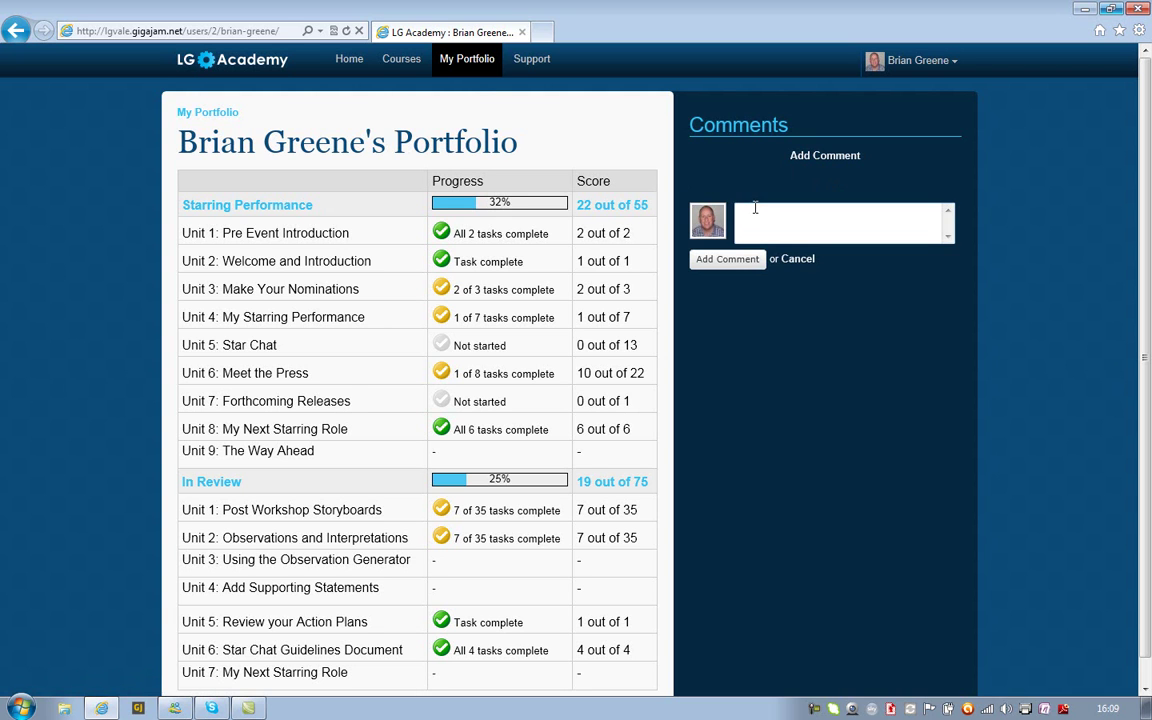
text(I am enjoying the process and )
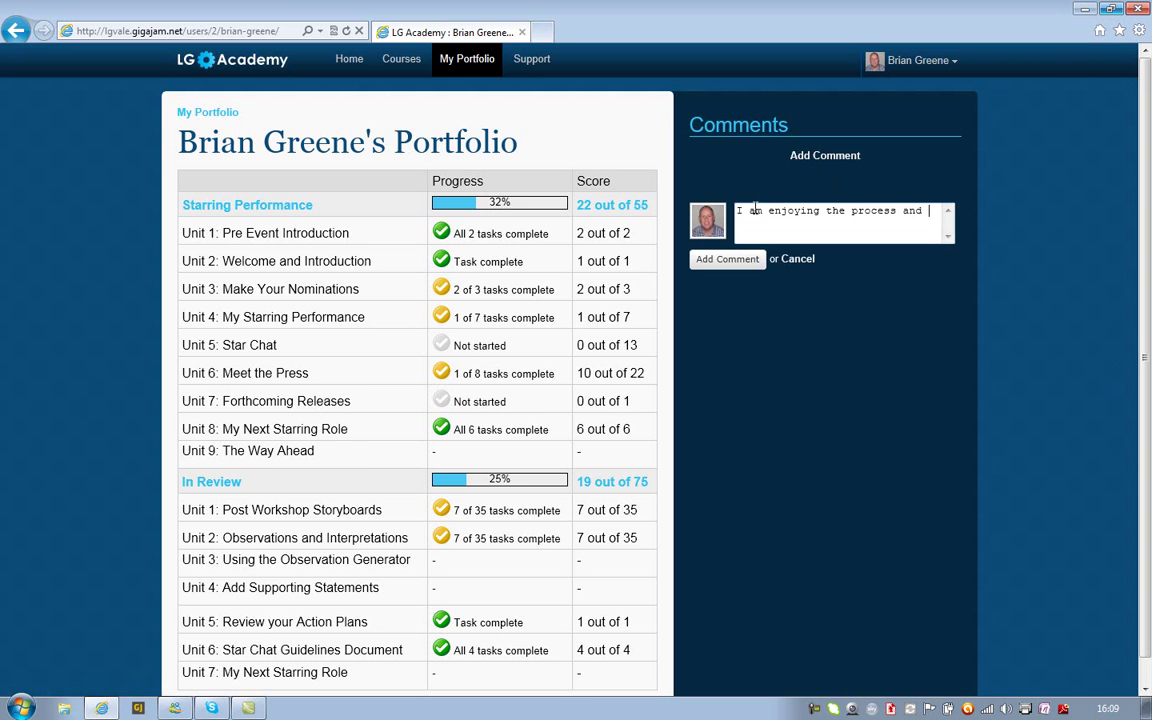
text(it is clear I need to understa)
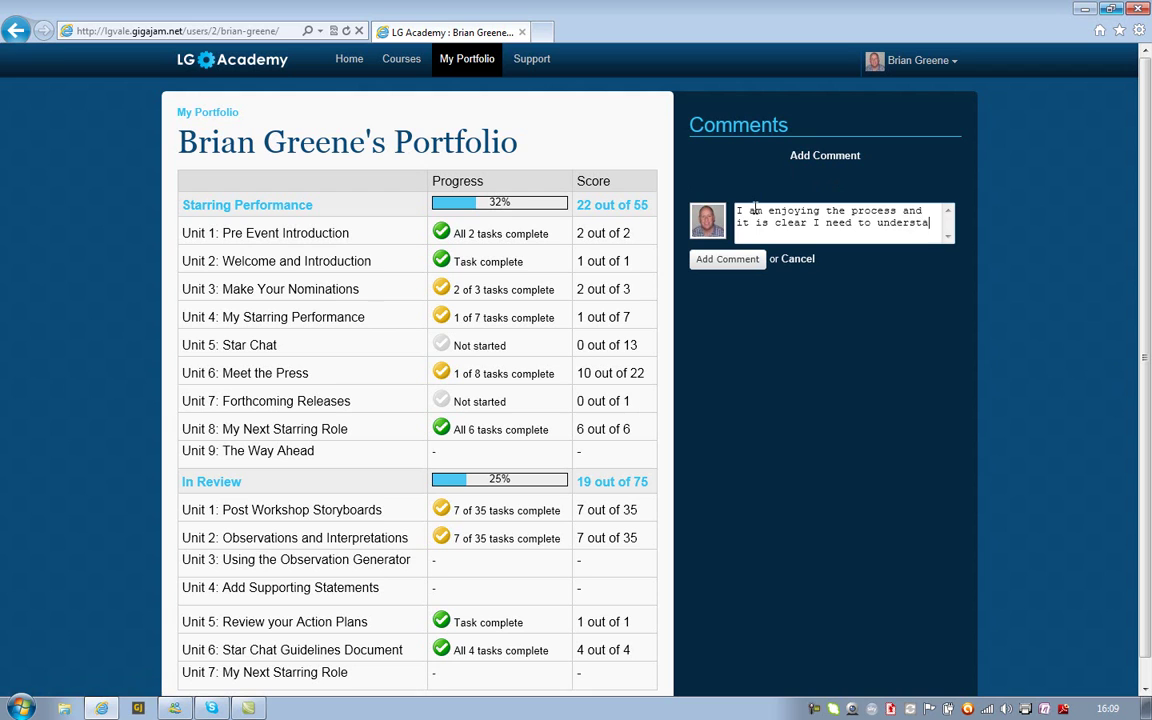
text(nd when I am)
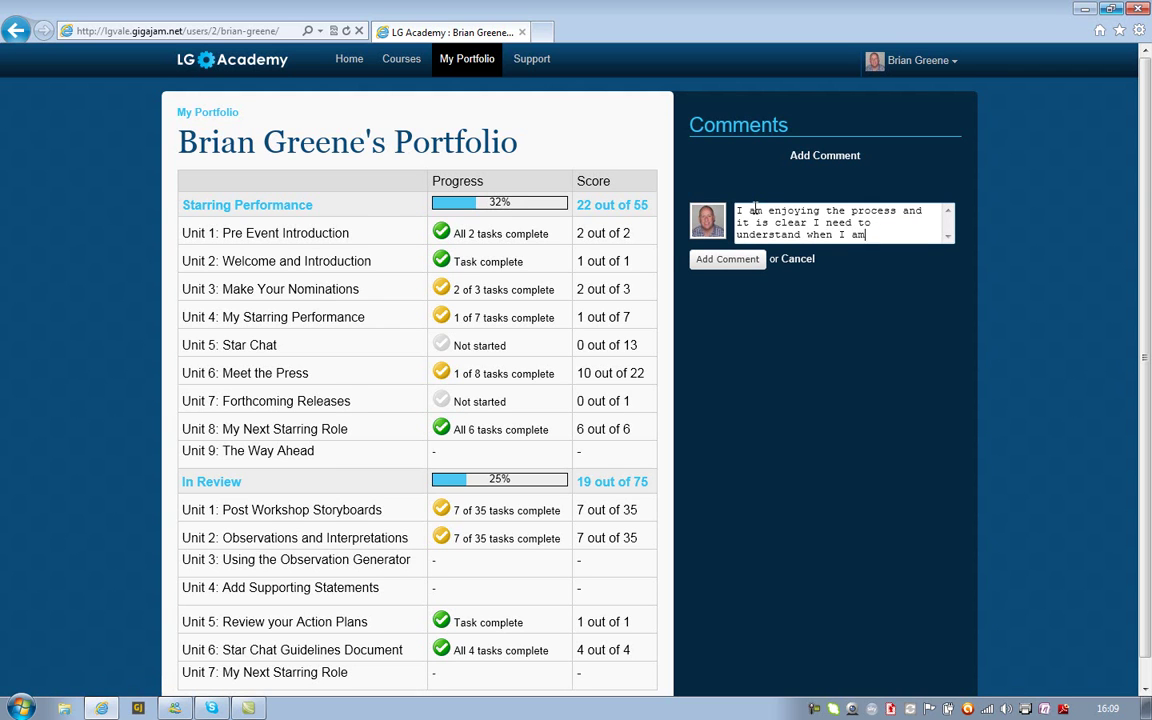
text( providing factual evidence)
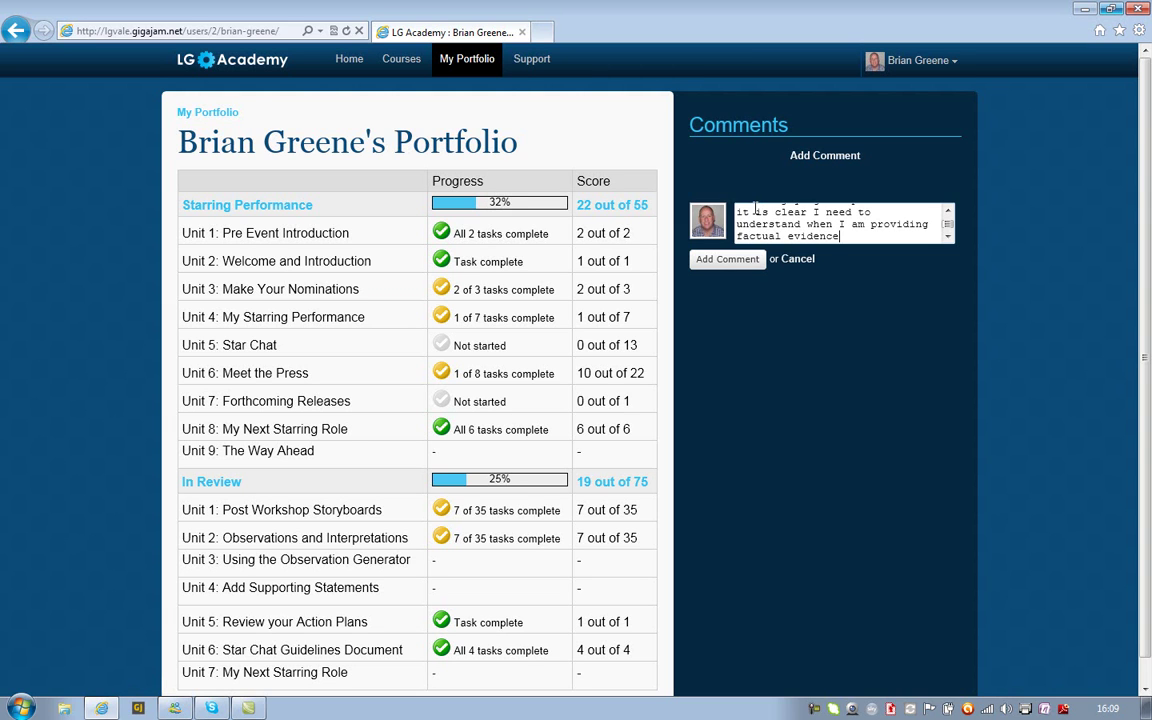
text(, as opposed to )
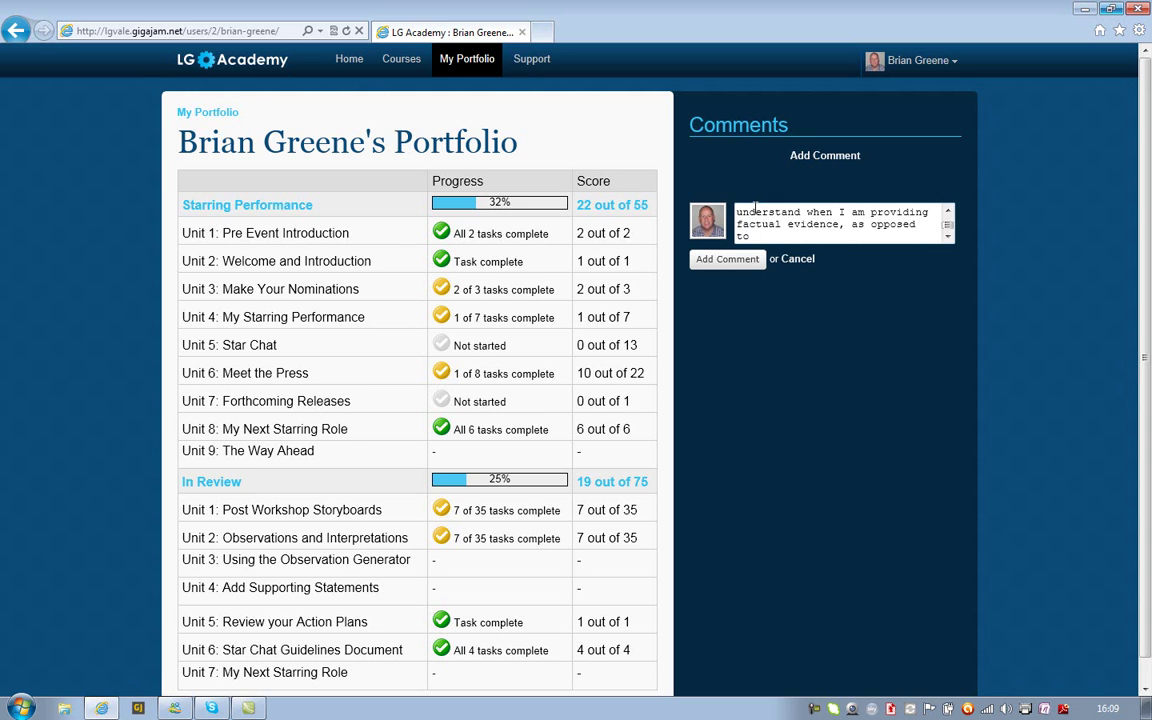
text(an interpretation.)
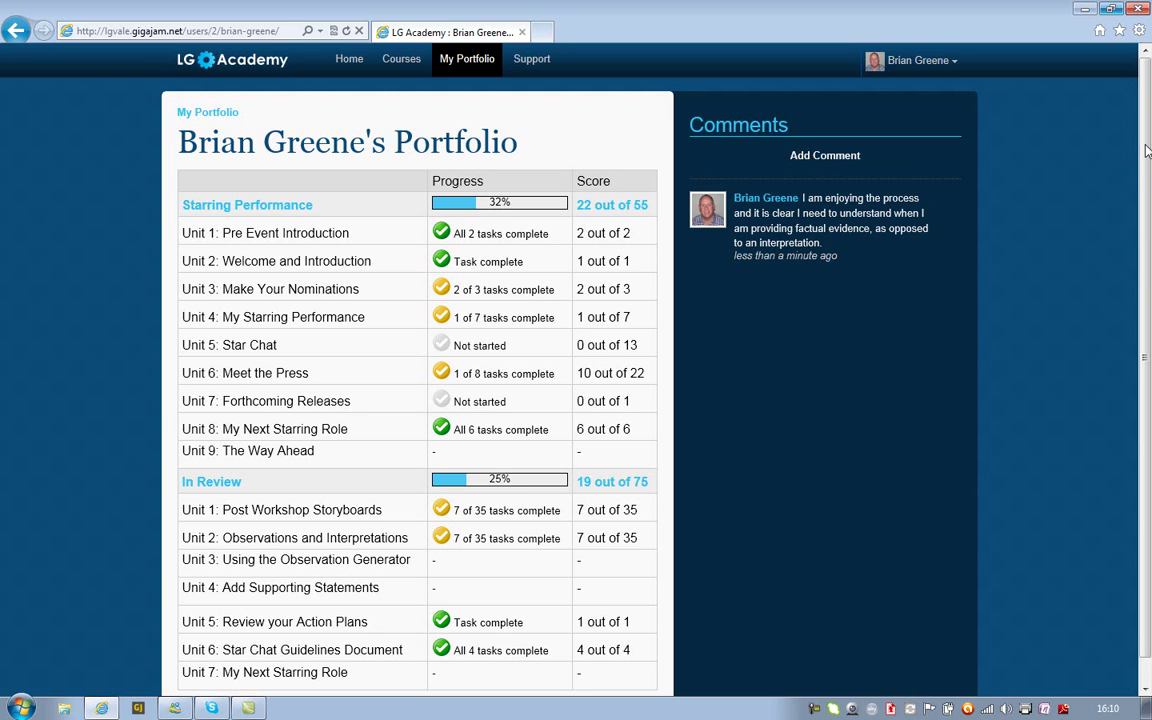
- Scroll the portfolio page to view the posted comment in the Comments section
drag(1147, 150, 1147, 88)
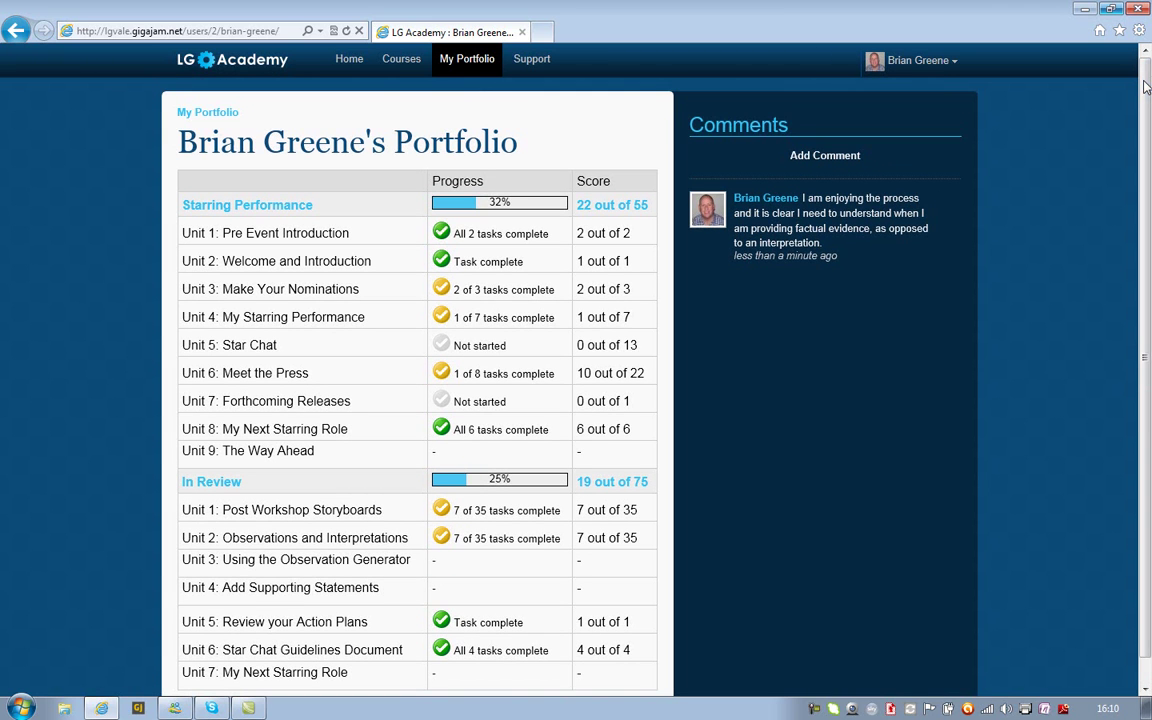